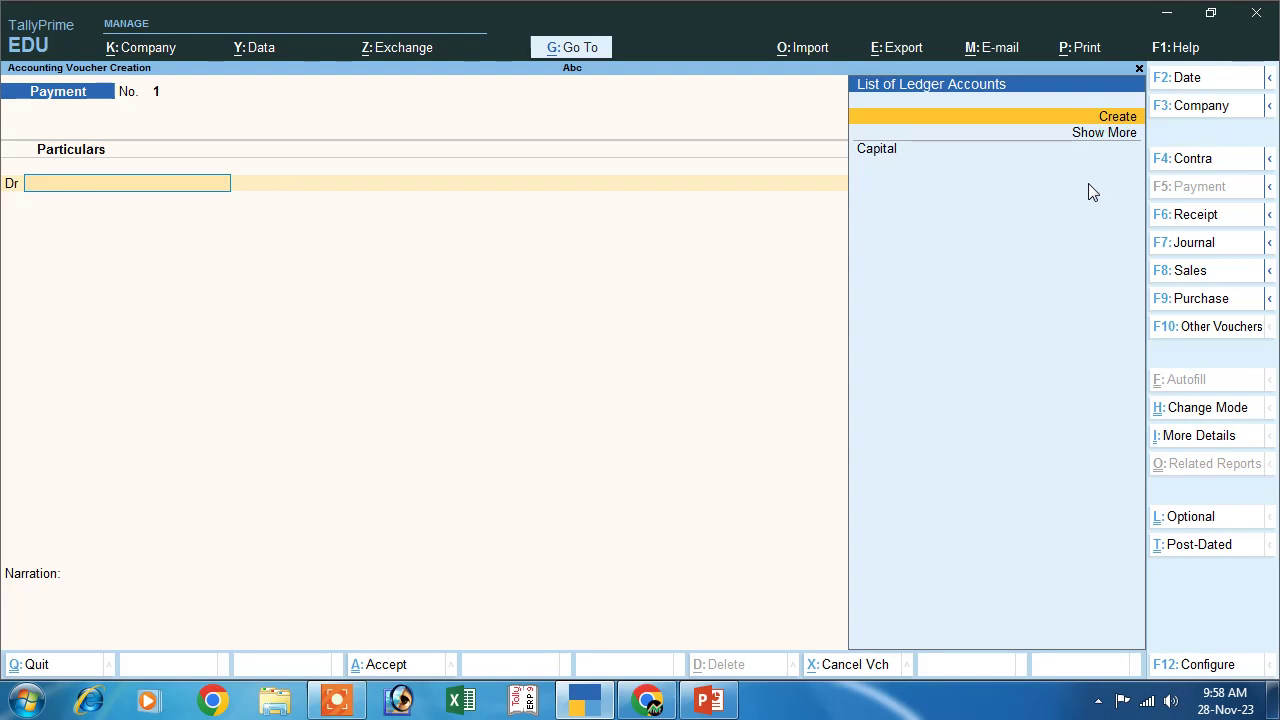
Step: Create a ledger named Salary under Indirect Expenses for the payment voucher's debit entry
type("Salary")
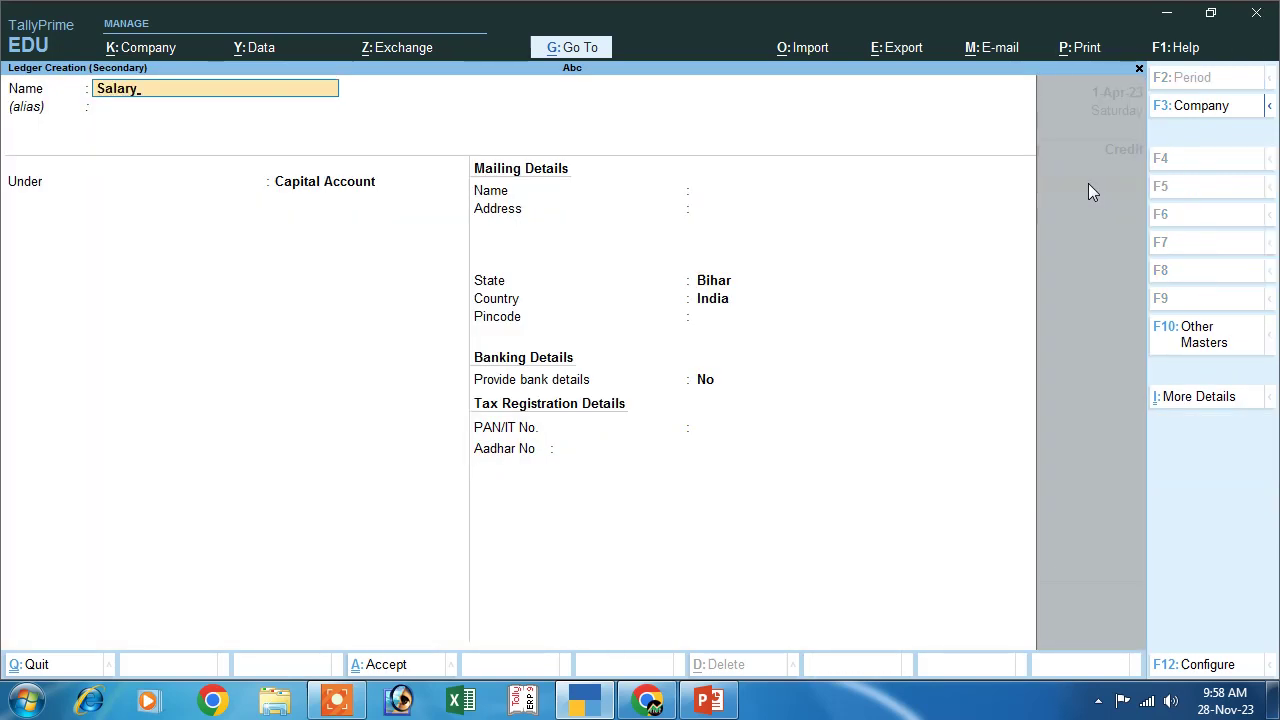
key("Return")
key("Return")
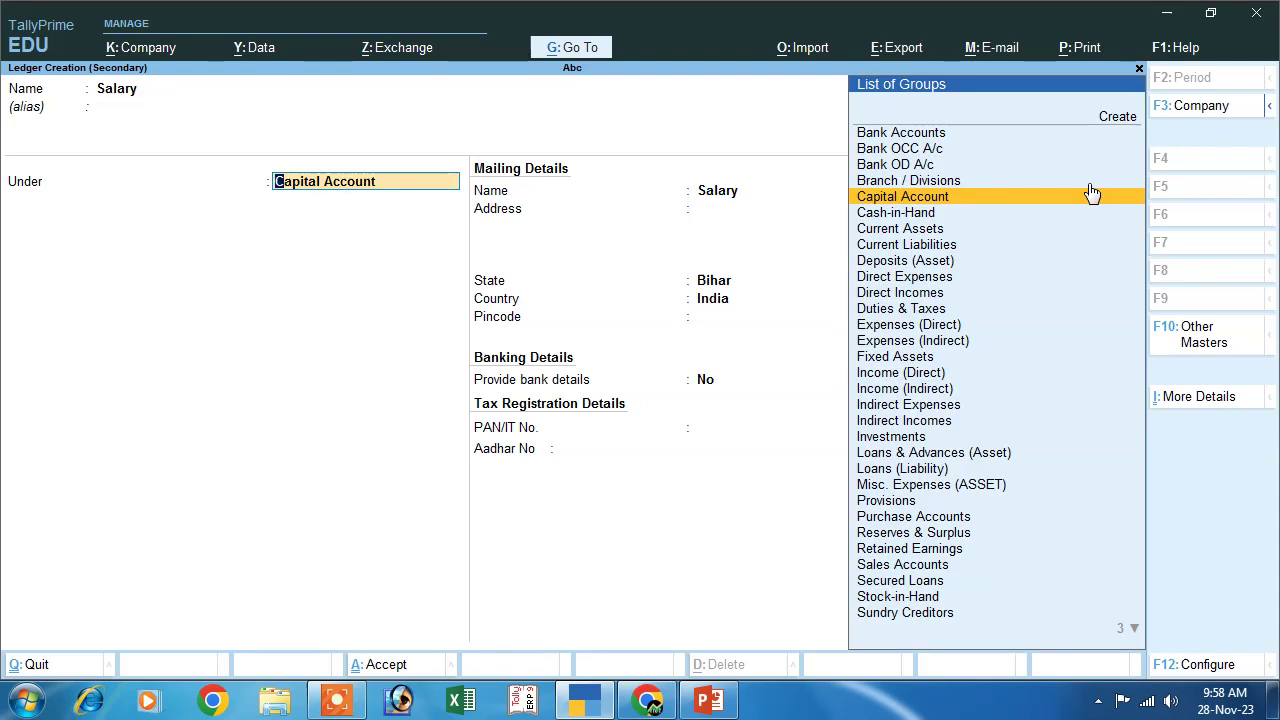
type("I")
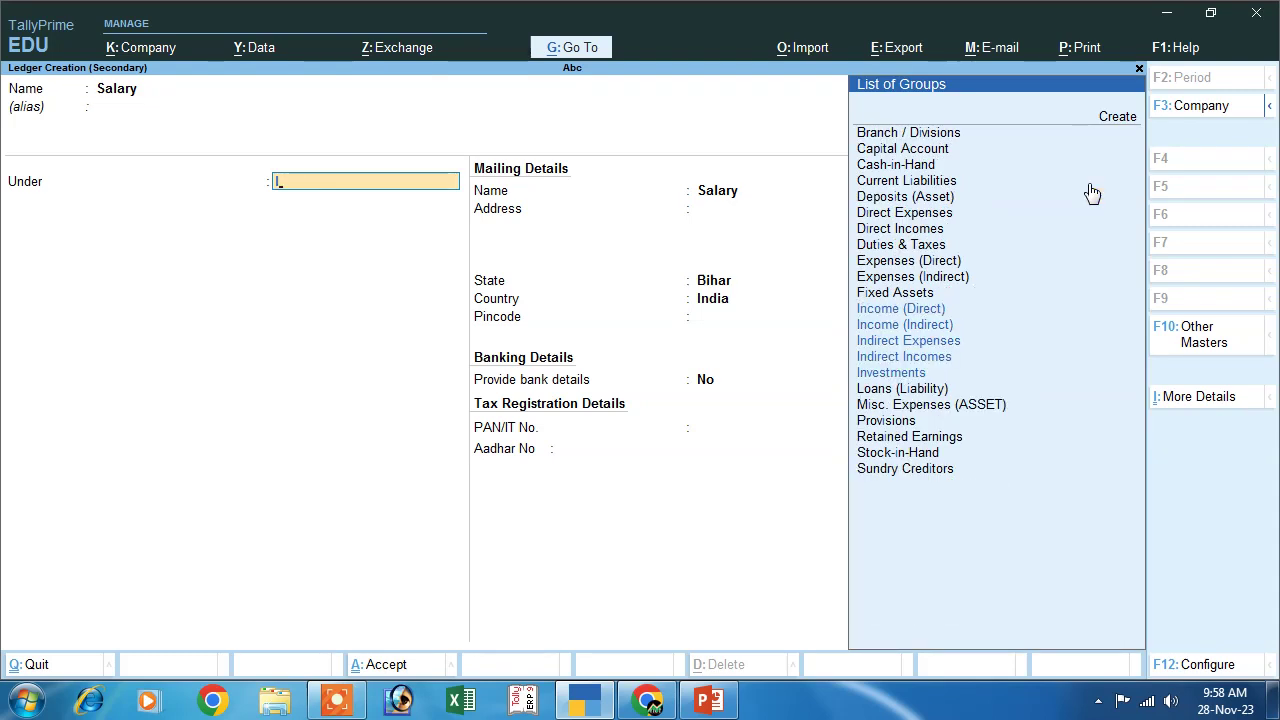
key("Down")
key("Down")
key("Down")
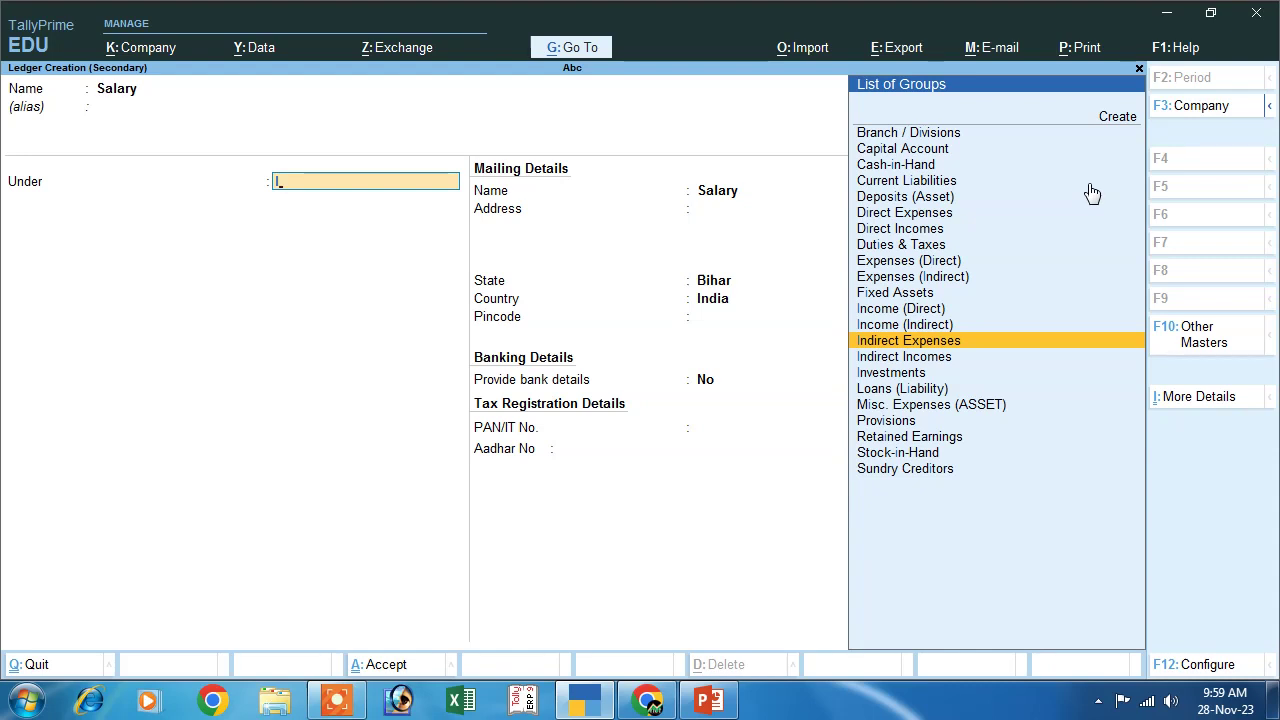
key("Return")
key("Return")
key("Return")
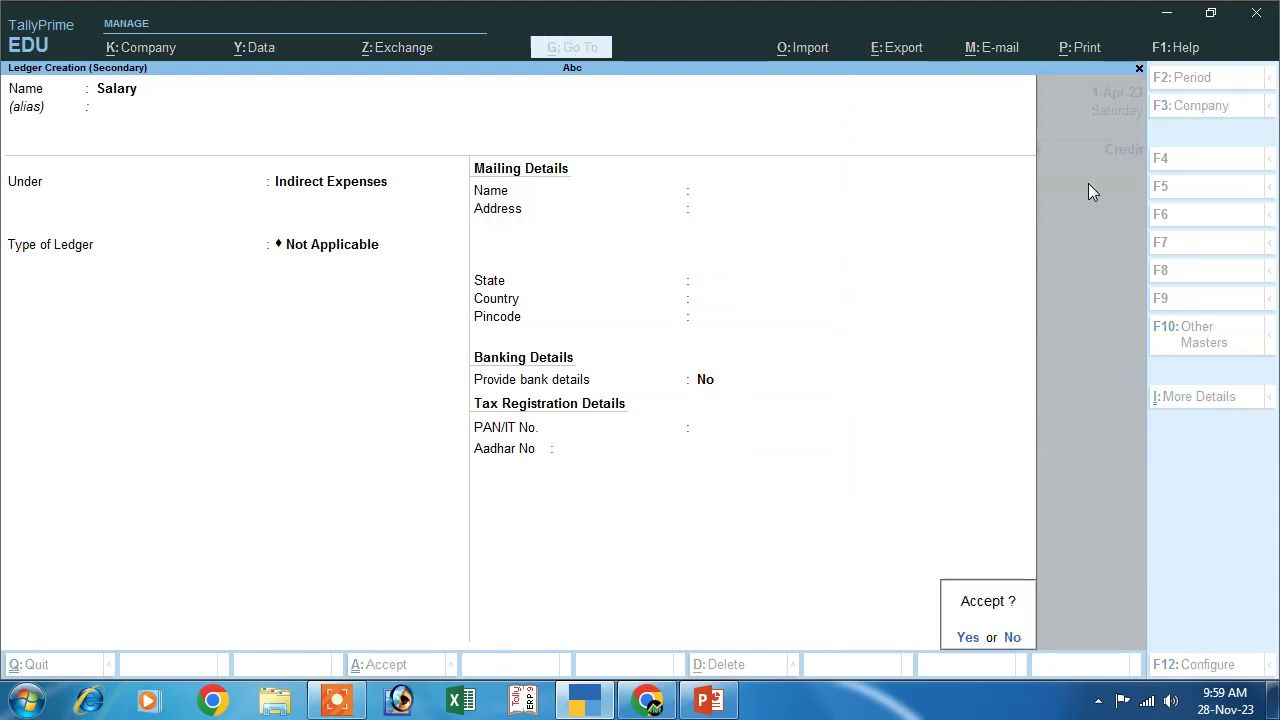
key("Return")
Step: Debit Salary with 3000, credit Cash for the same amount, and save the payment voucher without a narration
type("3000")
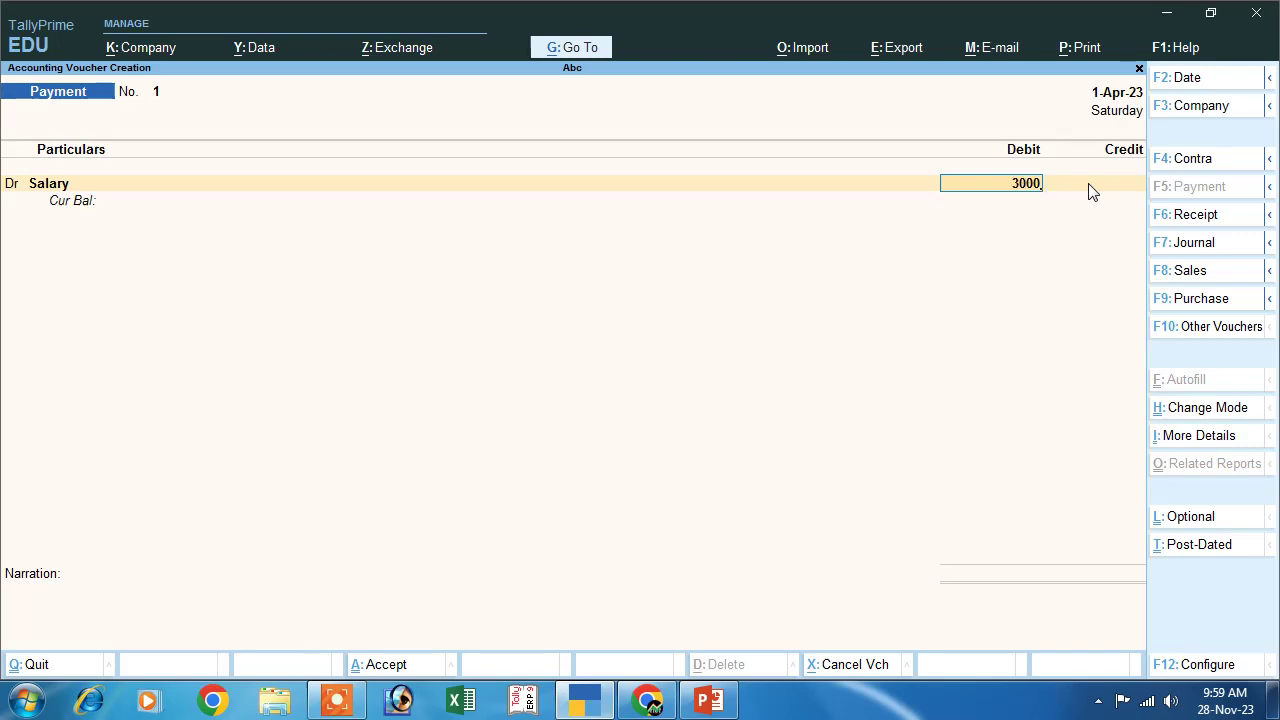
key("Return")
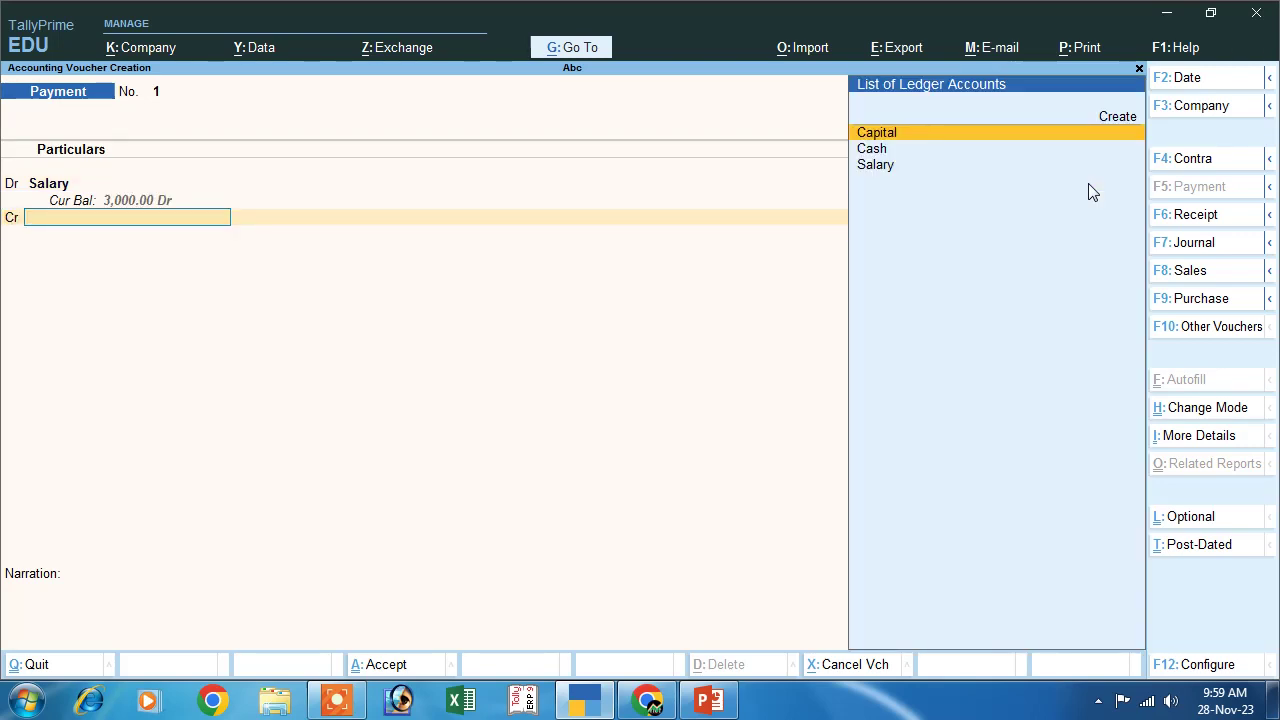
key("Down")
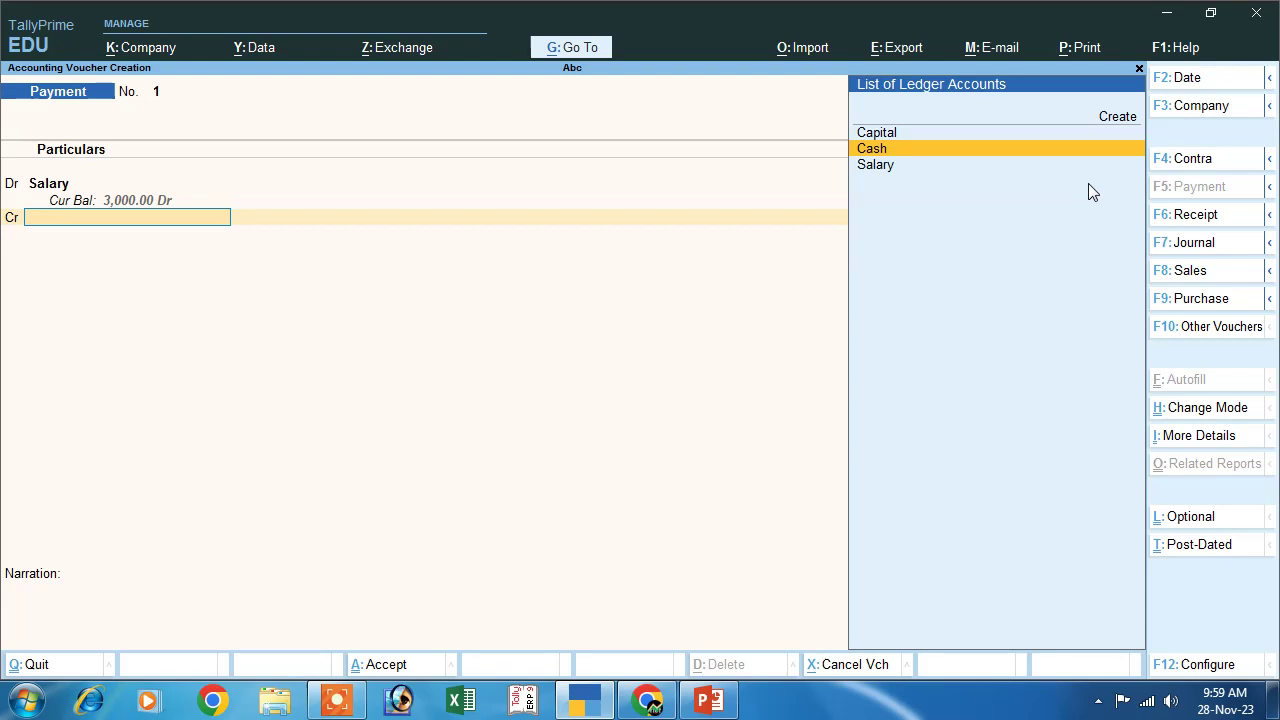
key("Return")
key("Return")
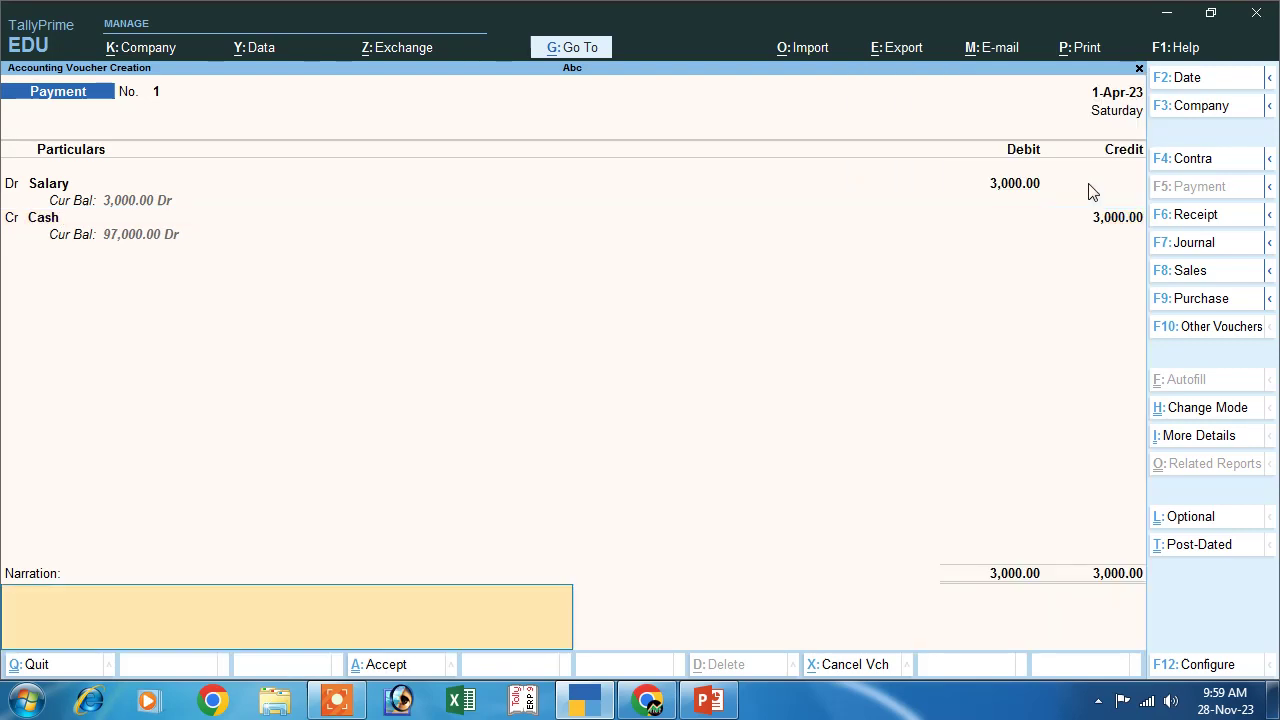
key("Return")
key("Return")
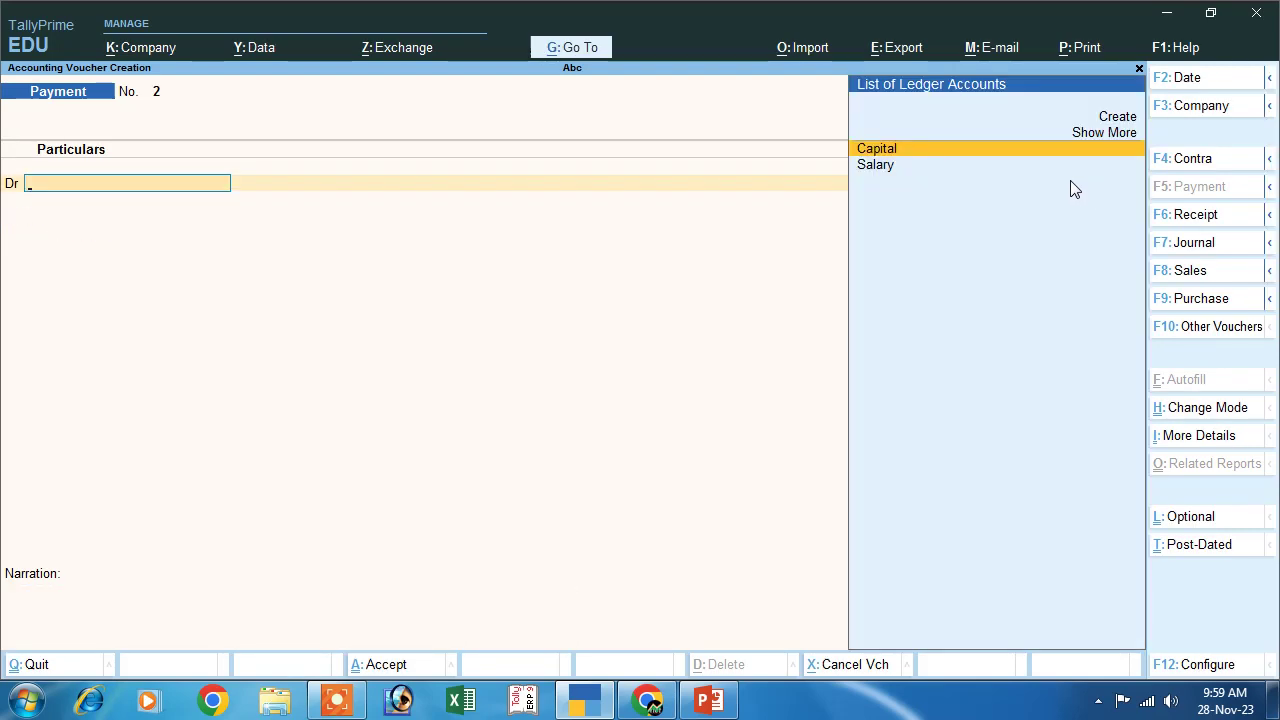
Step: Check the second transaction on the PowerPoint slide, and in TallyPrime create a Rent ledger under Indirect Expenses for the debit entry
left_click(709, 700)
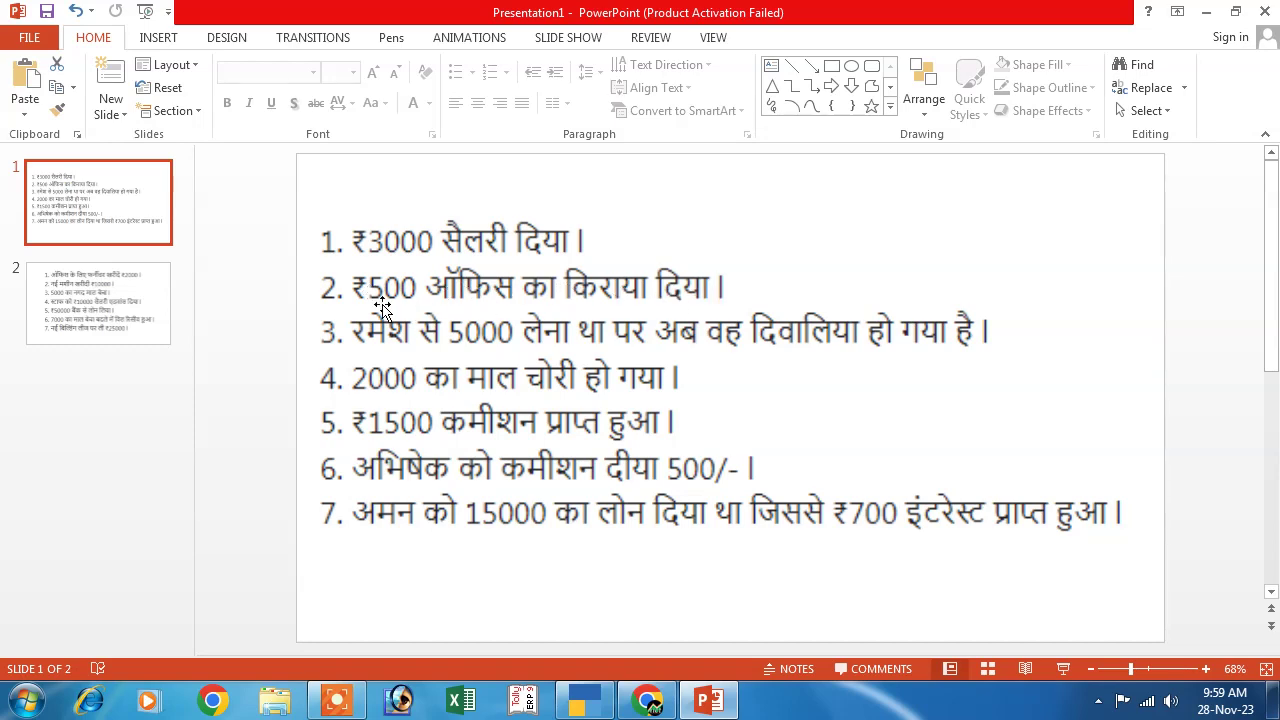
left_click(584, 700)
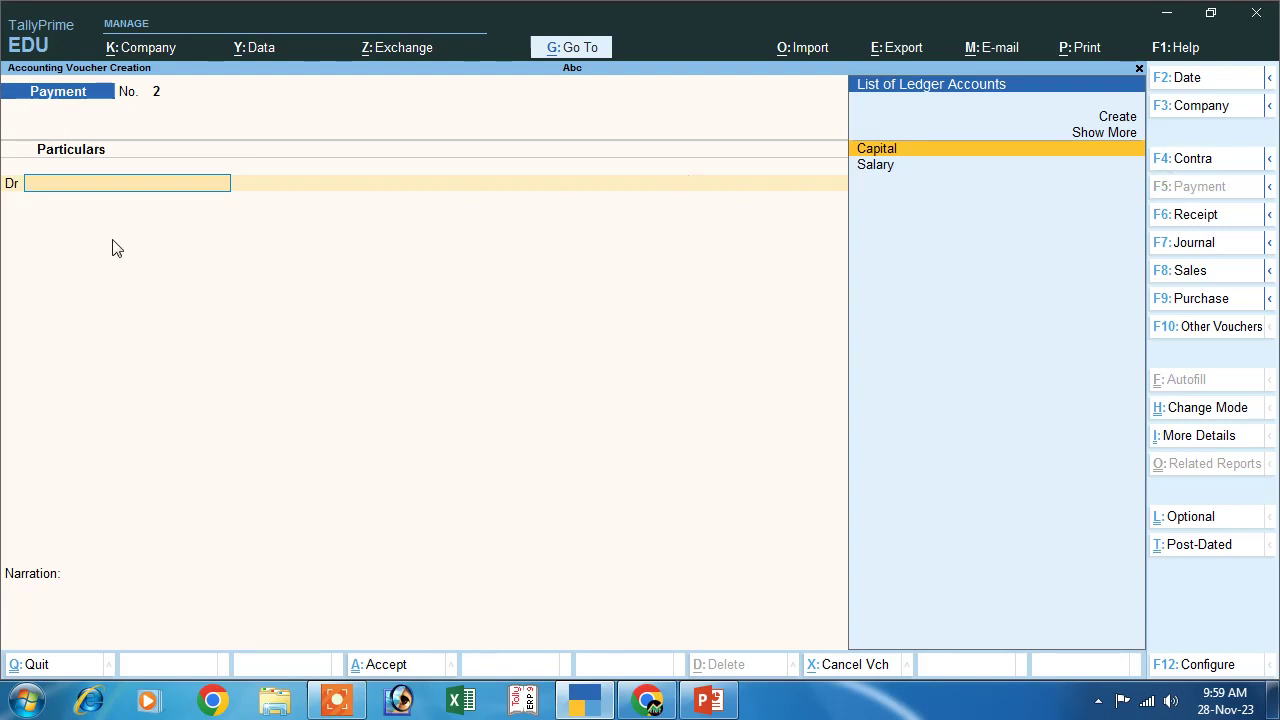
left_click(1117, 117)
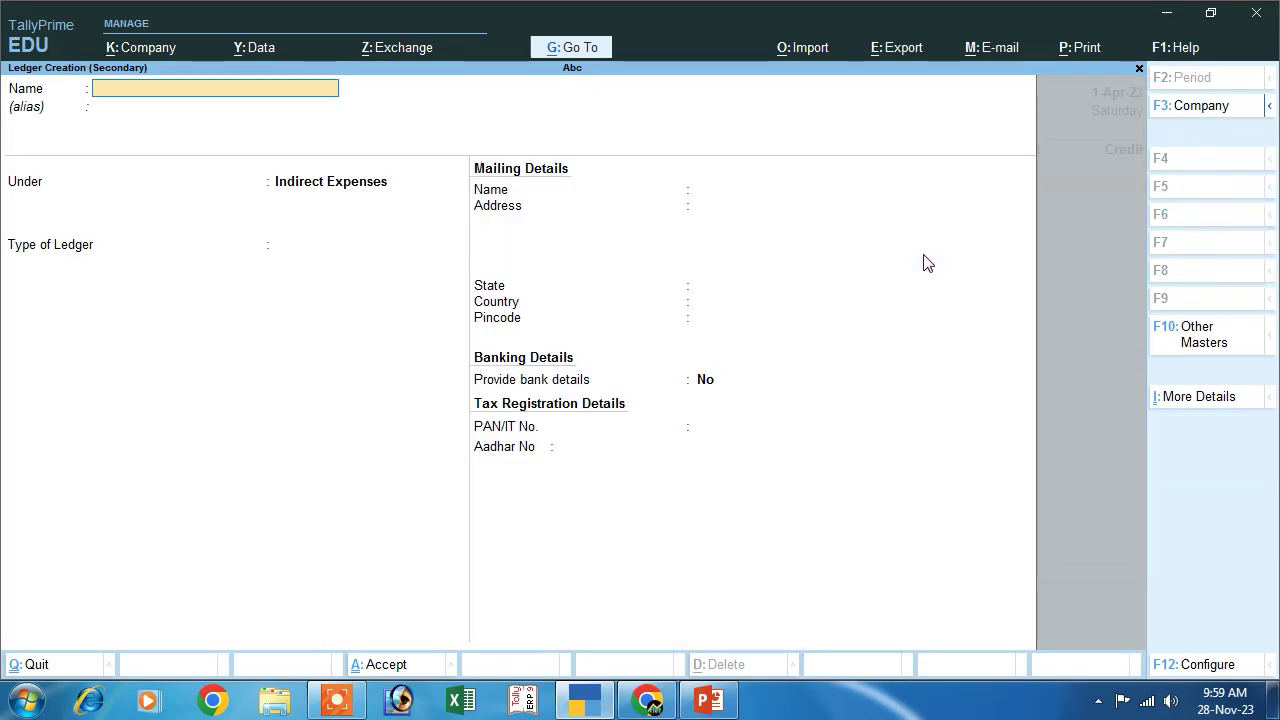
type("Rent")
key("Return")
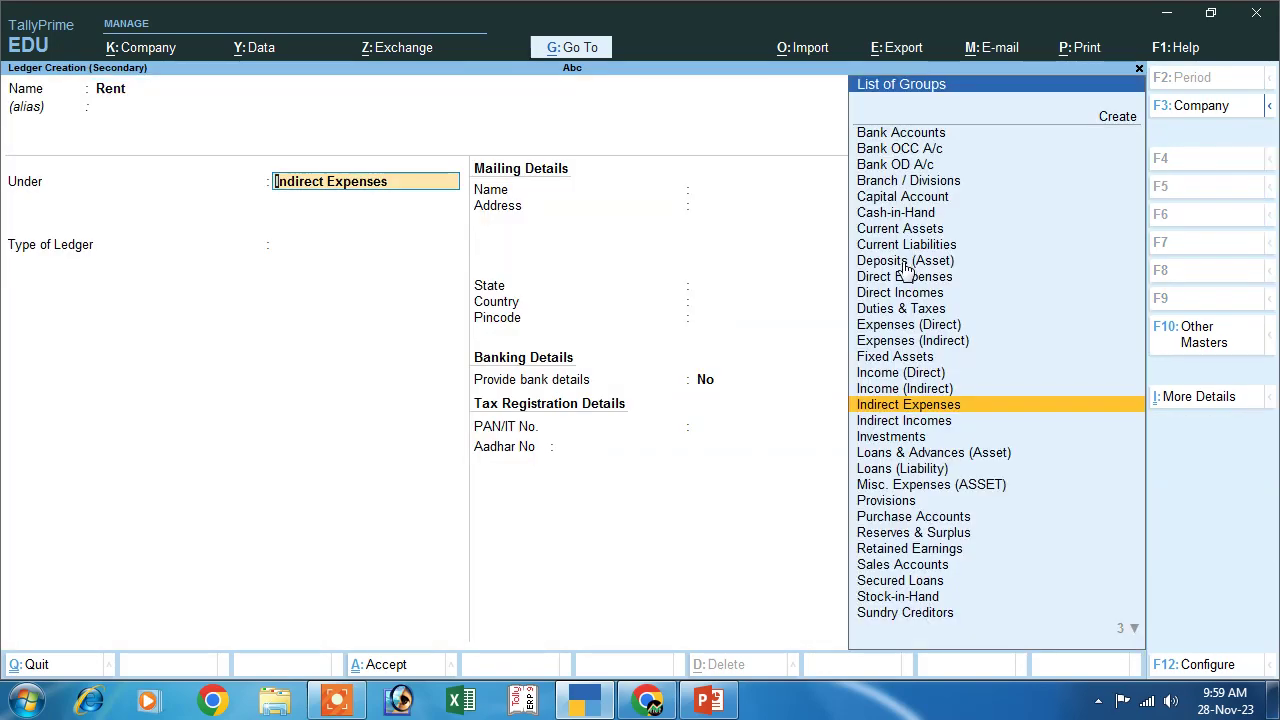
key("Return")
key("Return")
key("Return")
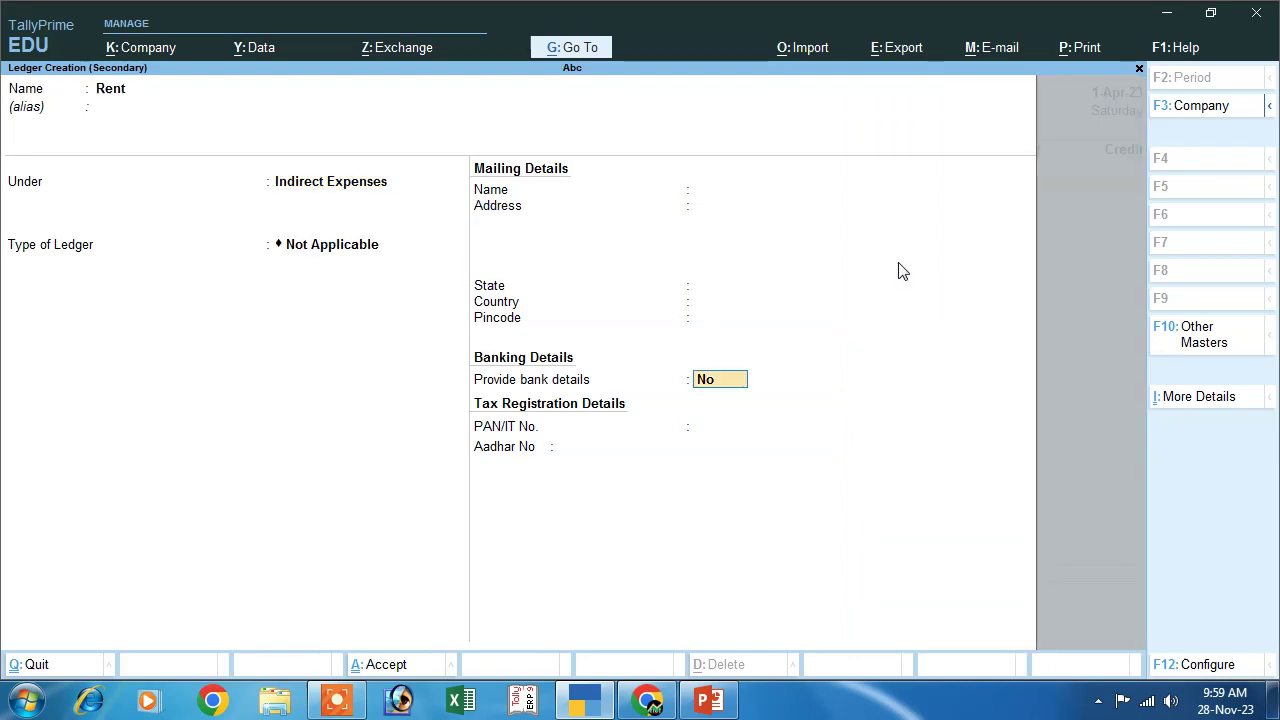
key("Return")
key("Return")
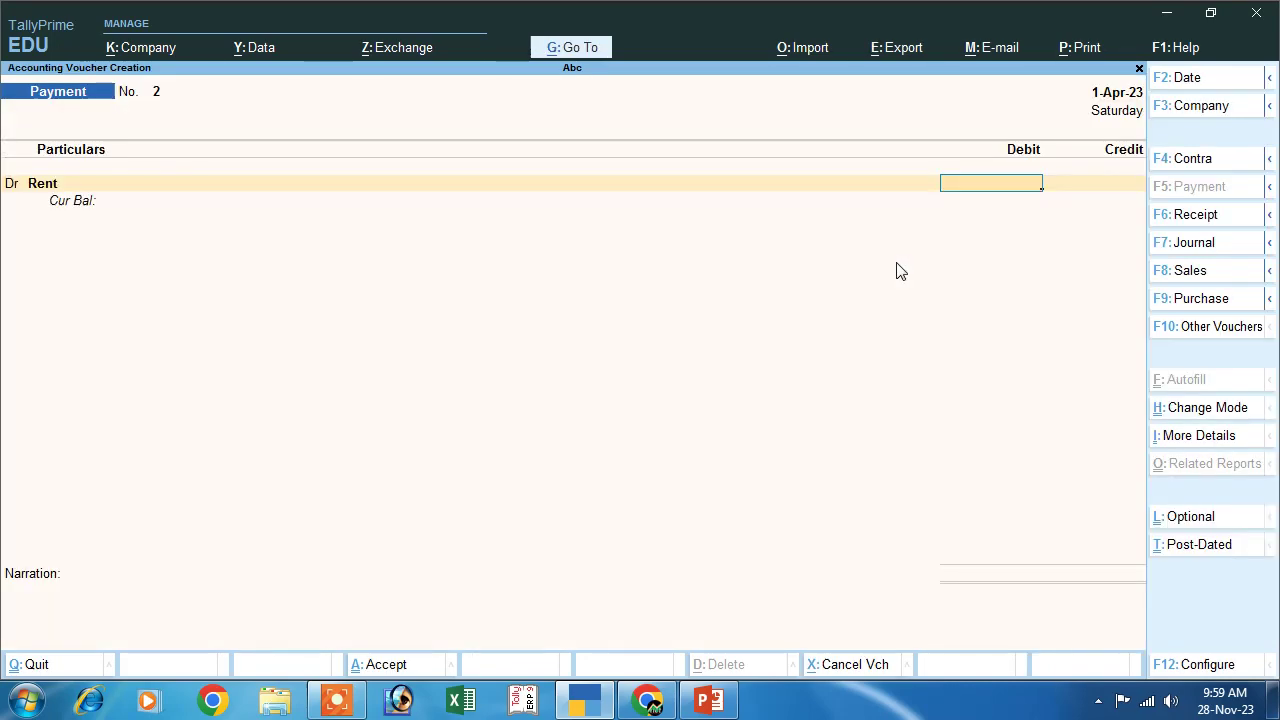
Step: Recheck the rent amount in PowerPoint, then save the TallyPrime payment voucher with Rent debited 500 and Cash credited
left_click(709, 700)
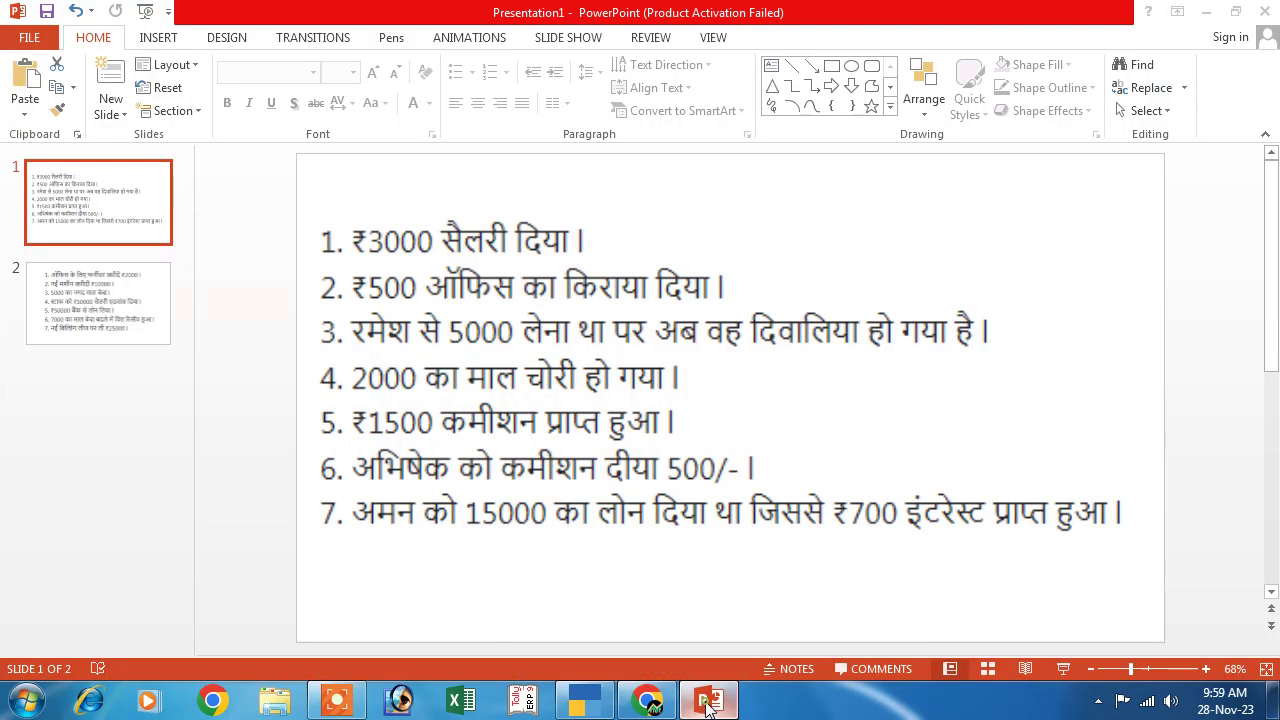
left_click(709, 700)
type("500")
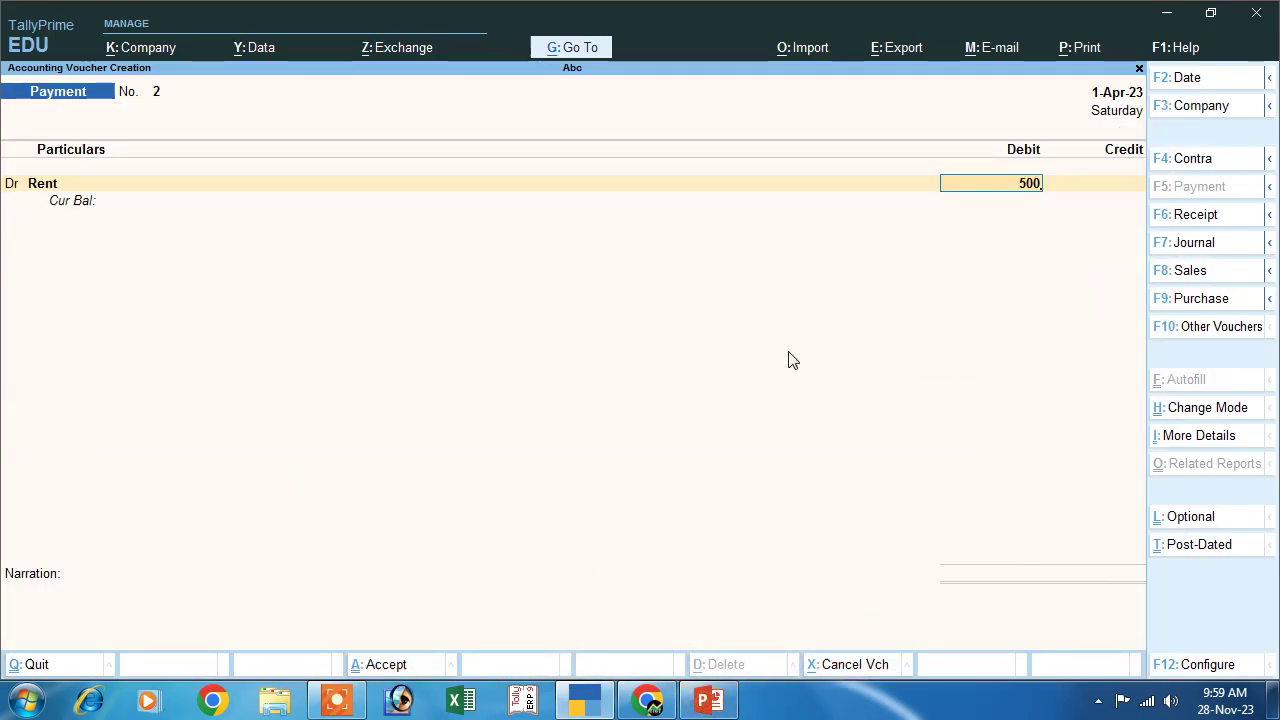
key("Return")
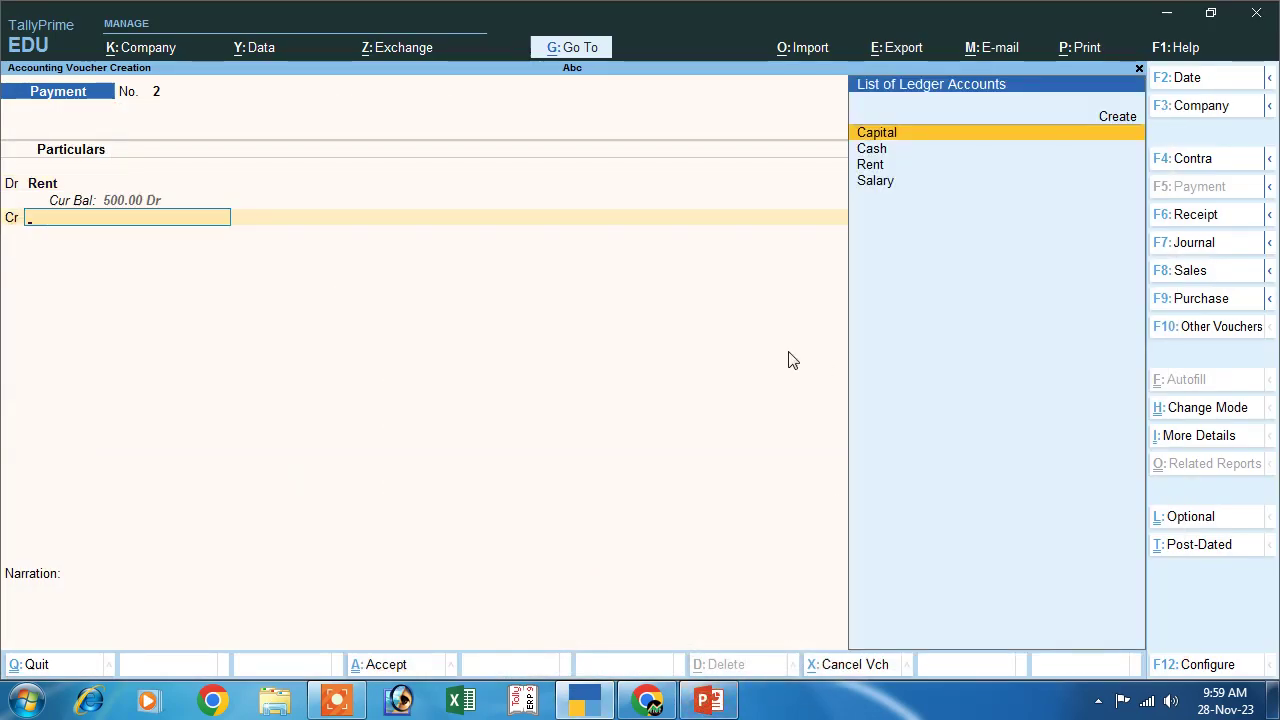
key("Down")
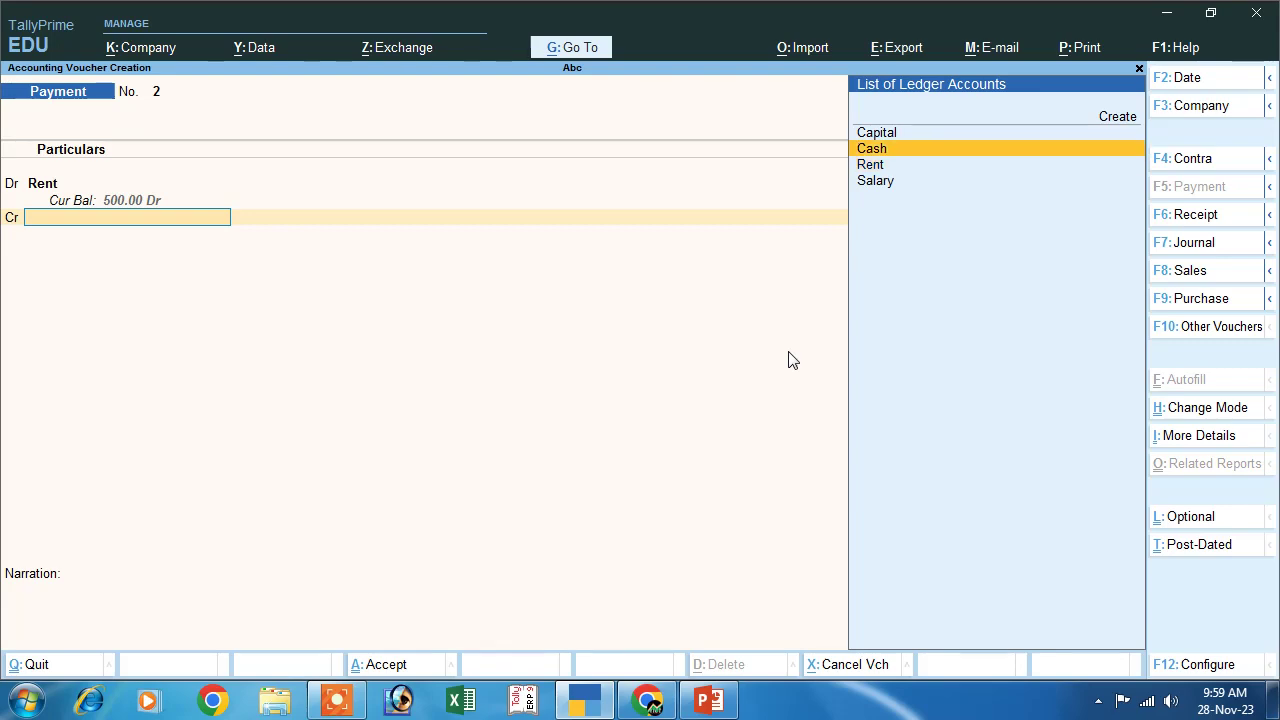
key("Return")
key("Return")
key("Return")
key("Return")
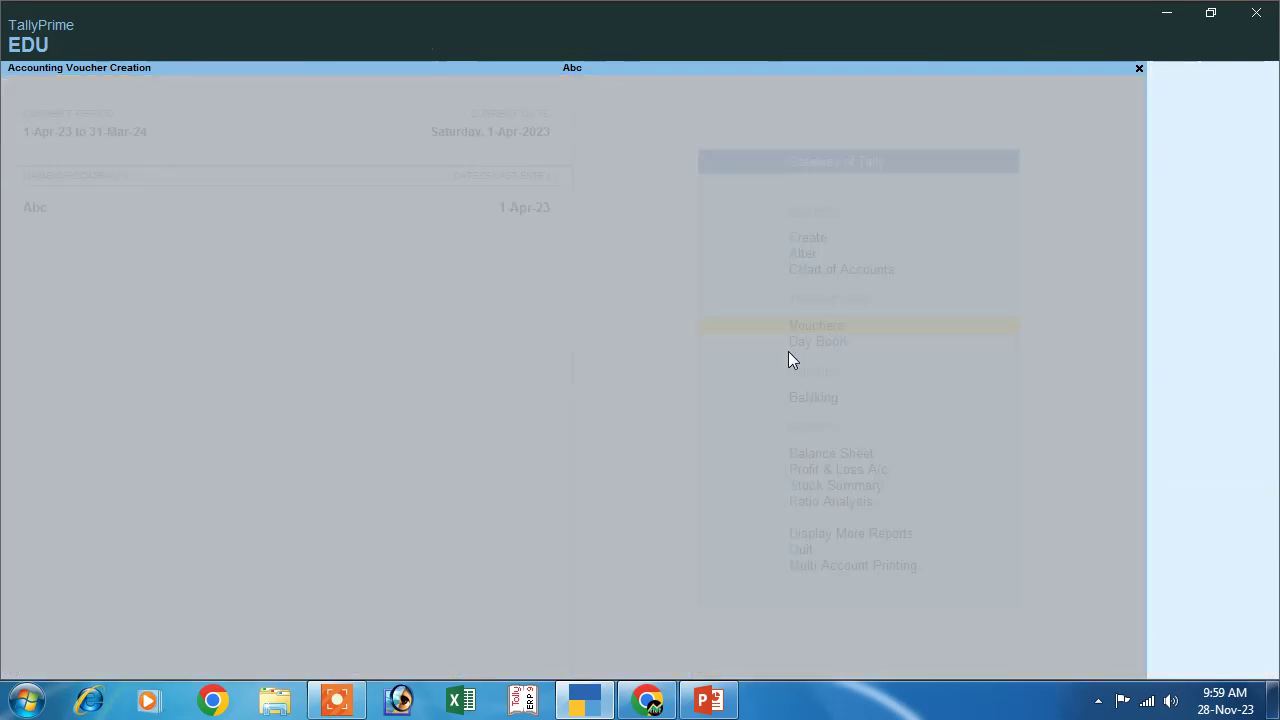
Step: Read the third transaction on the PowerPoint slide and switch the TallyPrime voucher type to Journal
left_click(709, 699)
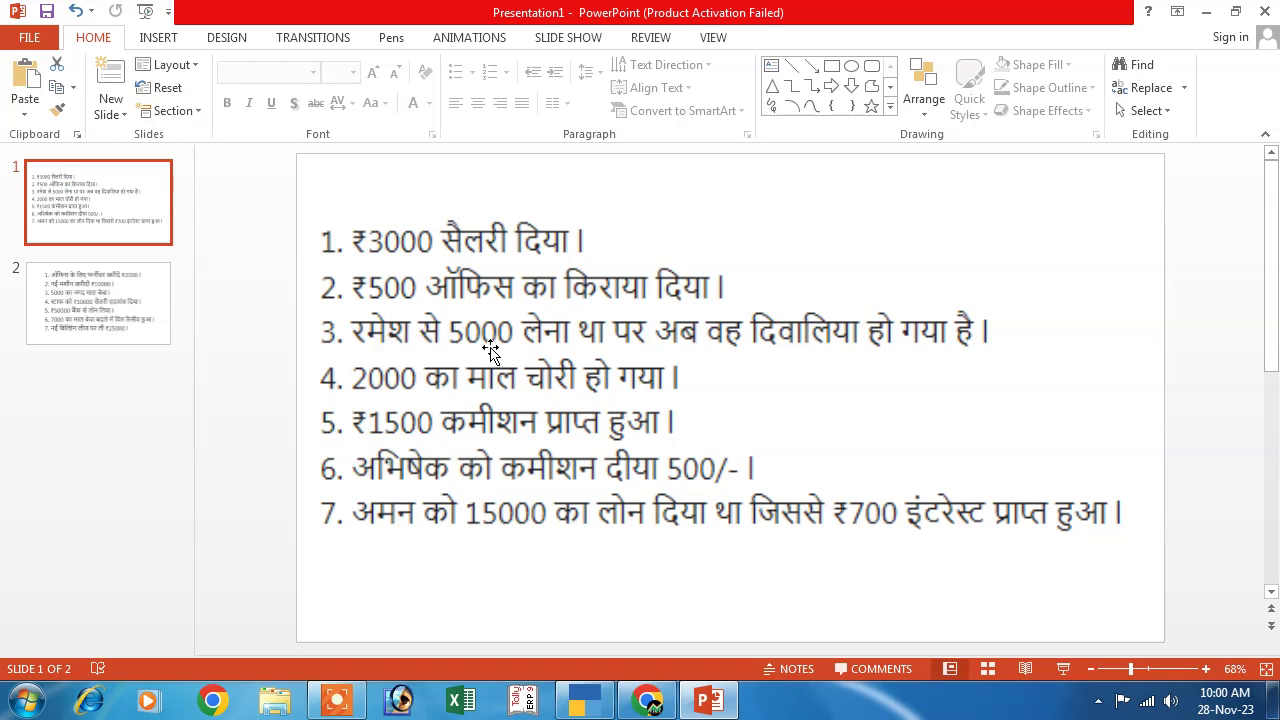
left_click(585, 705)
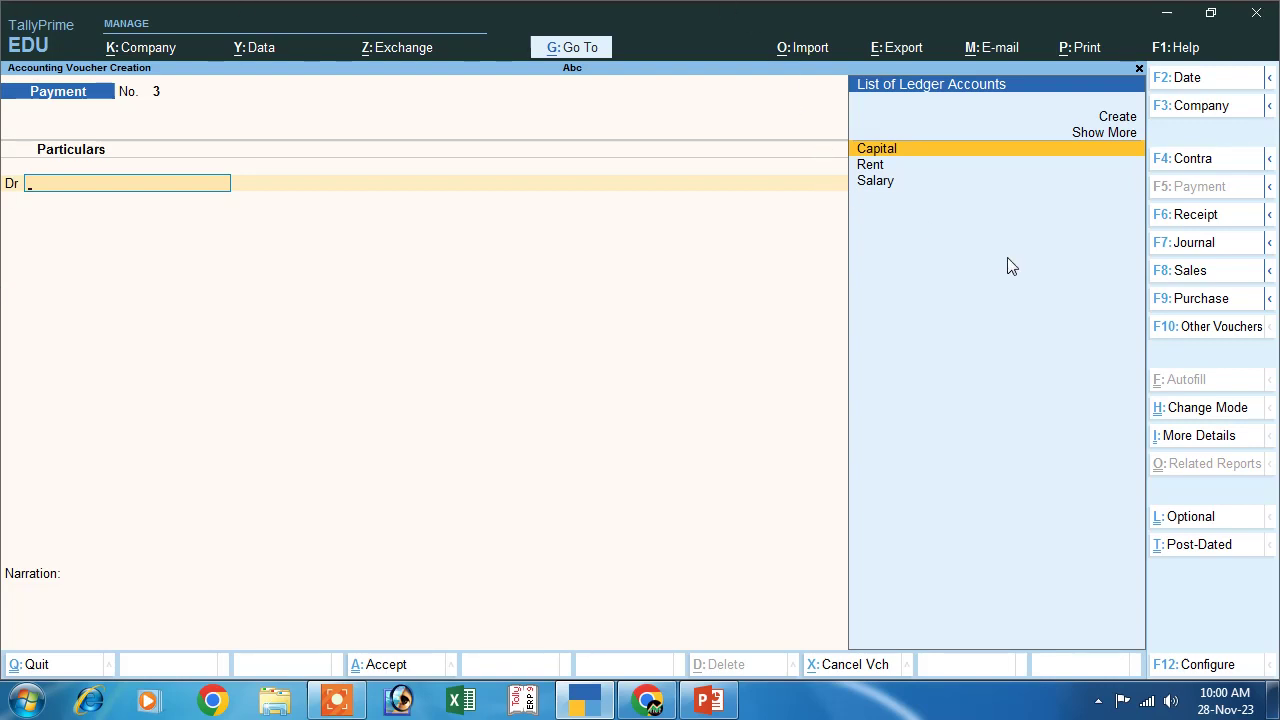
left_click(1176, 245)
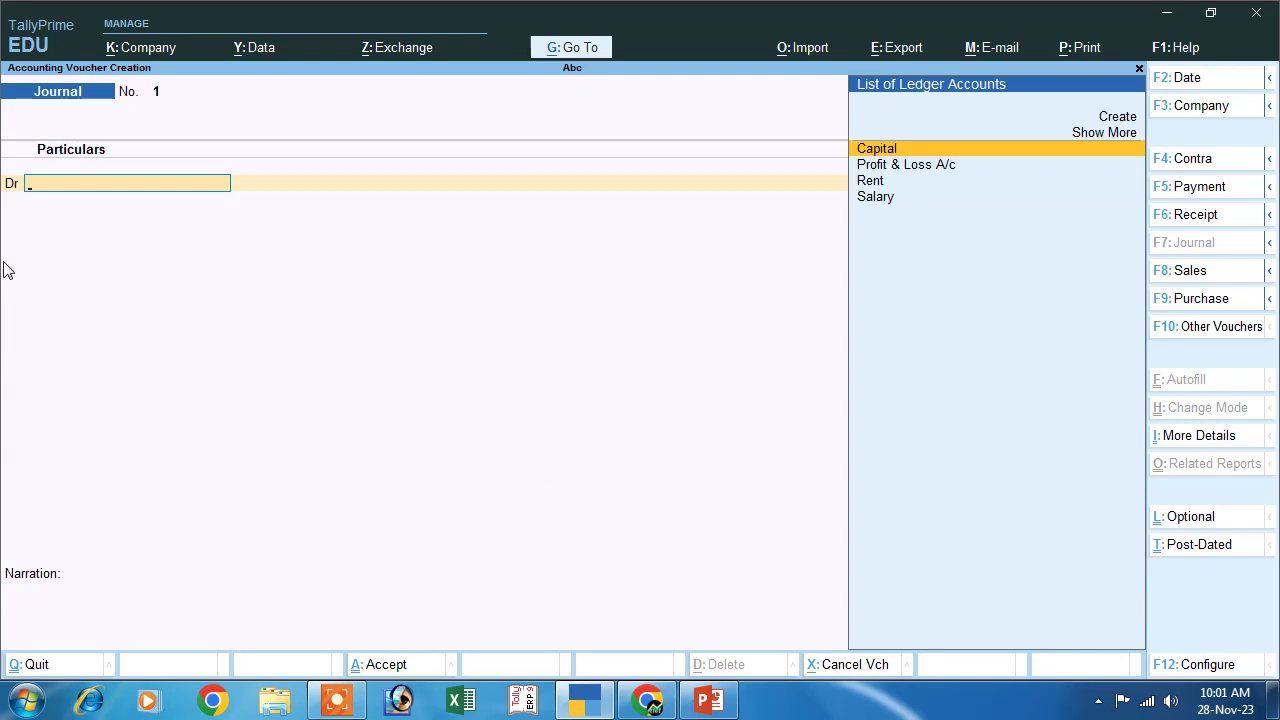
Step: Create a ledger named Bad Debts under Indirect Expenses for the journal voucher's debit entry
left_click(1117, 116)
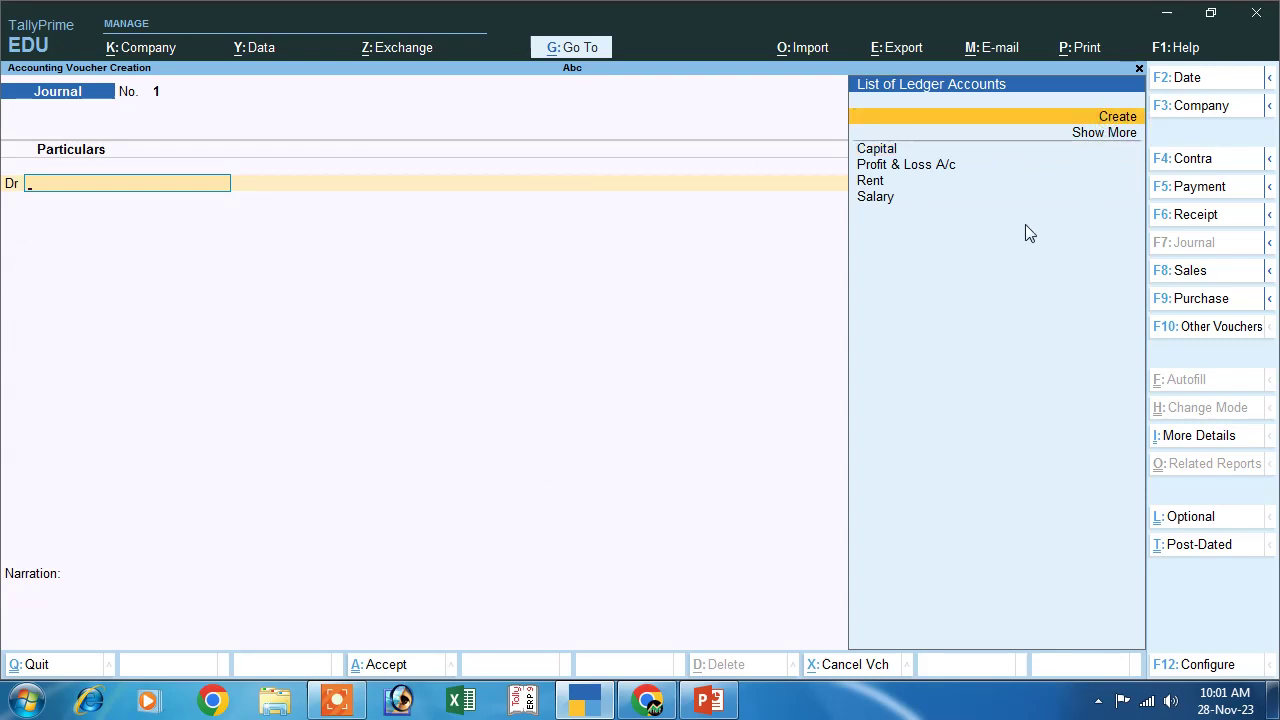
type("Bad")
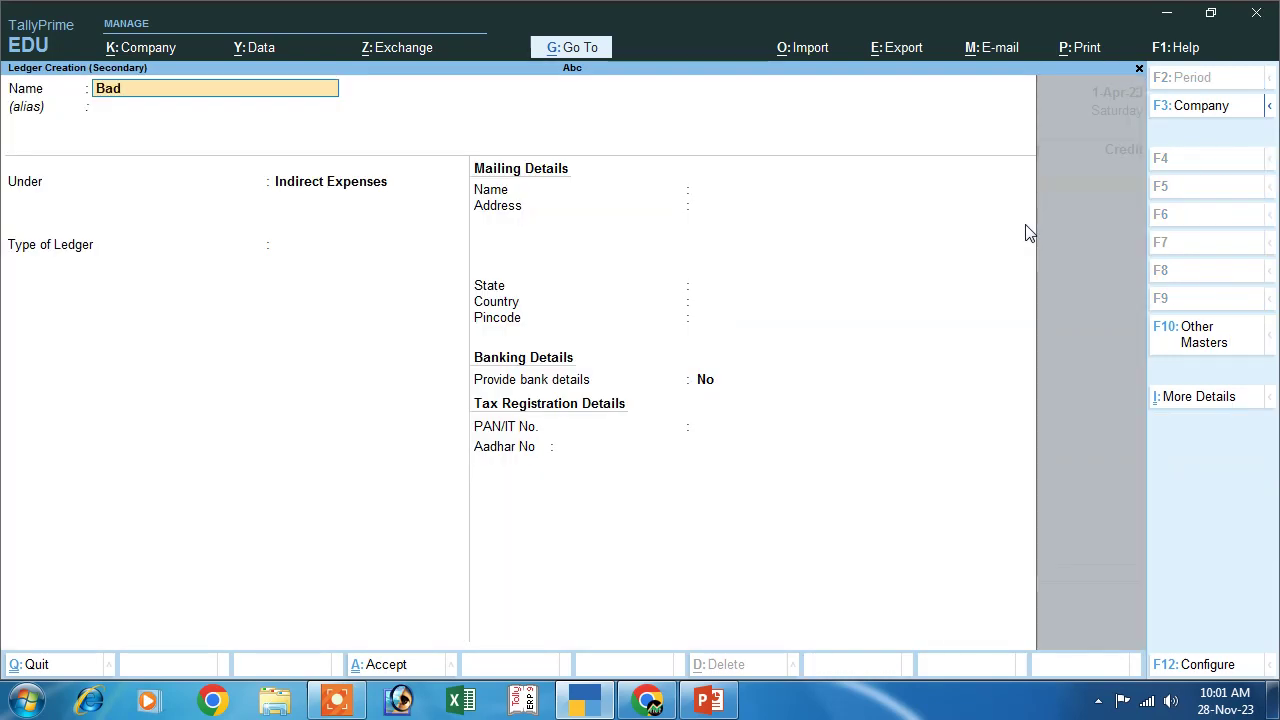
type(" Debt")
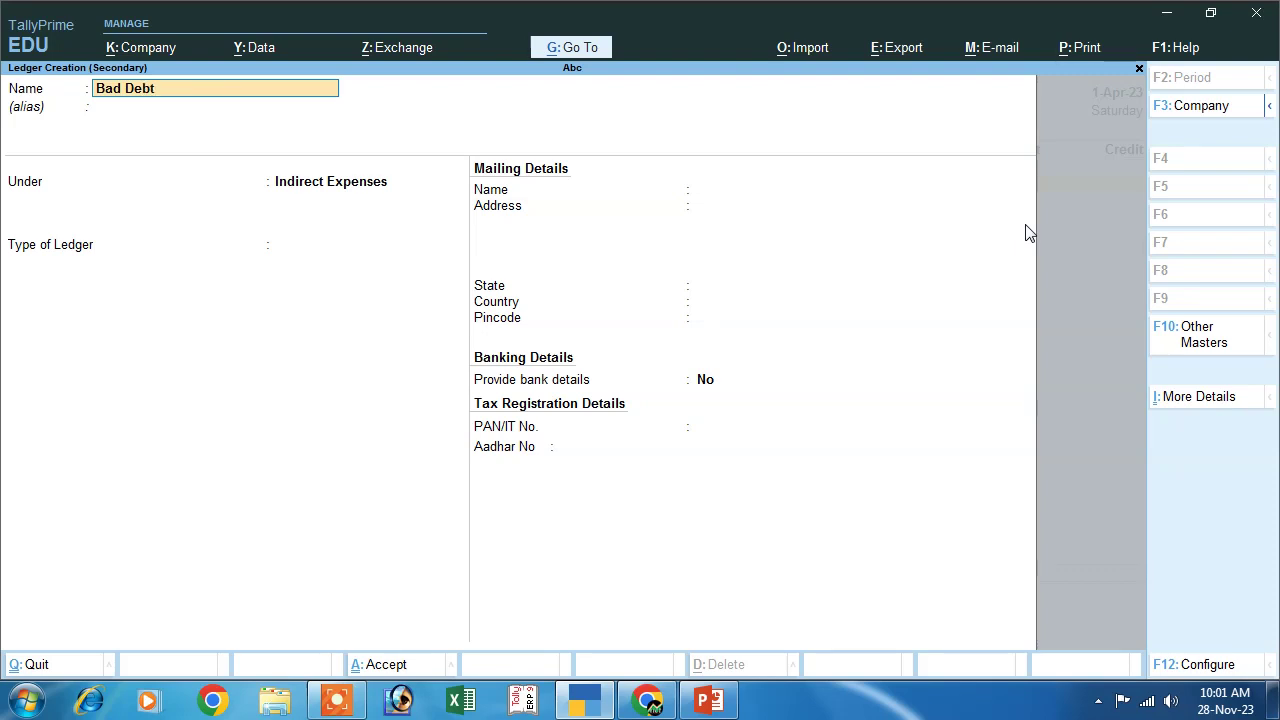
type("s")
key("Return")
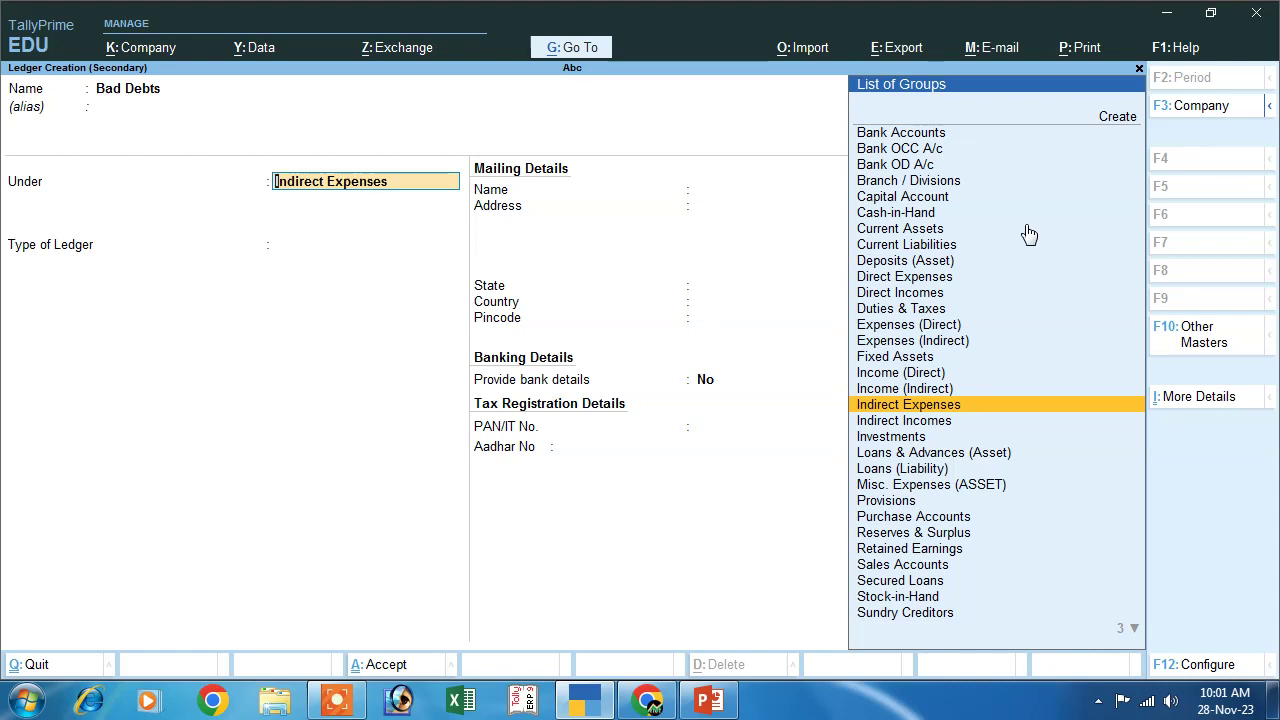
key("Return")
key("Return")
key("Return")
key("Return")
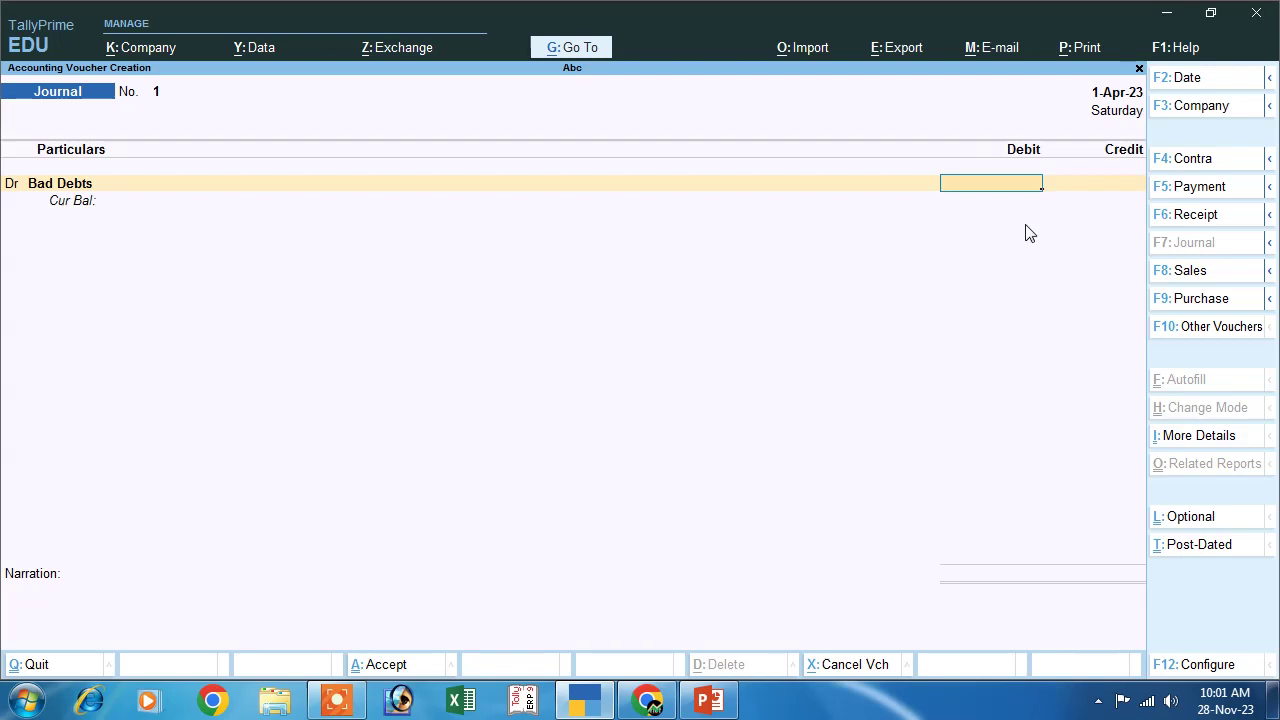
Step: Set the Bad Debts debit amount to 5000 and proceed to choosing the credit account
type("5000")
key("Return")
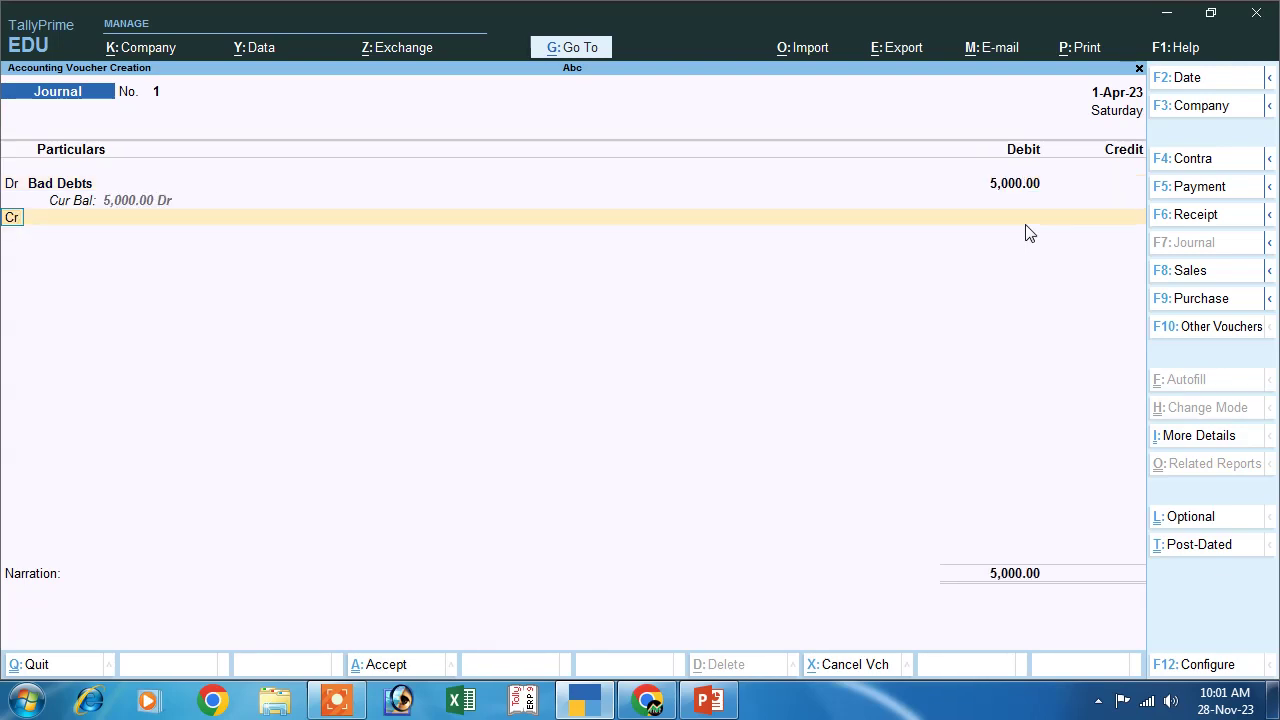
key("Return")
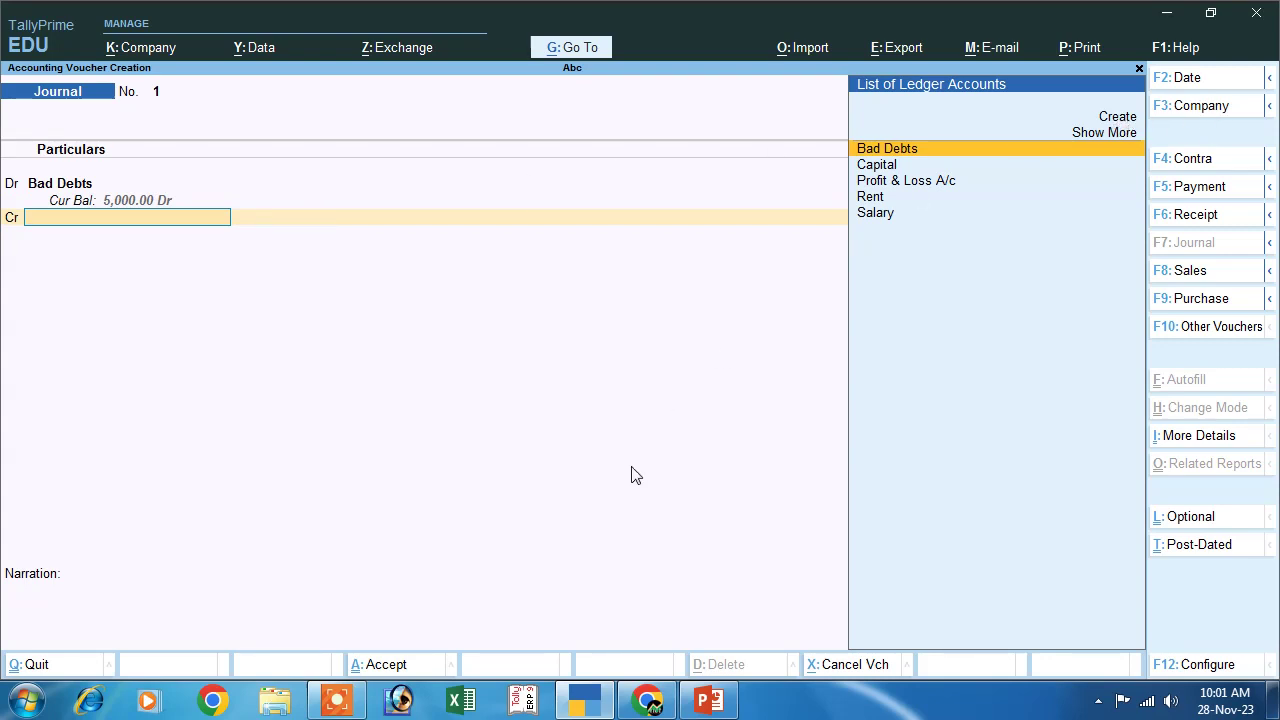
Step: Start a new ledger for the journal voucher's credit entry, named after the bankrupt debtor on the slide, under Sundry Debtors
left_click(662, 705)
left_click(672, 706)
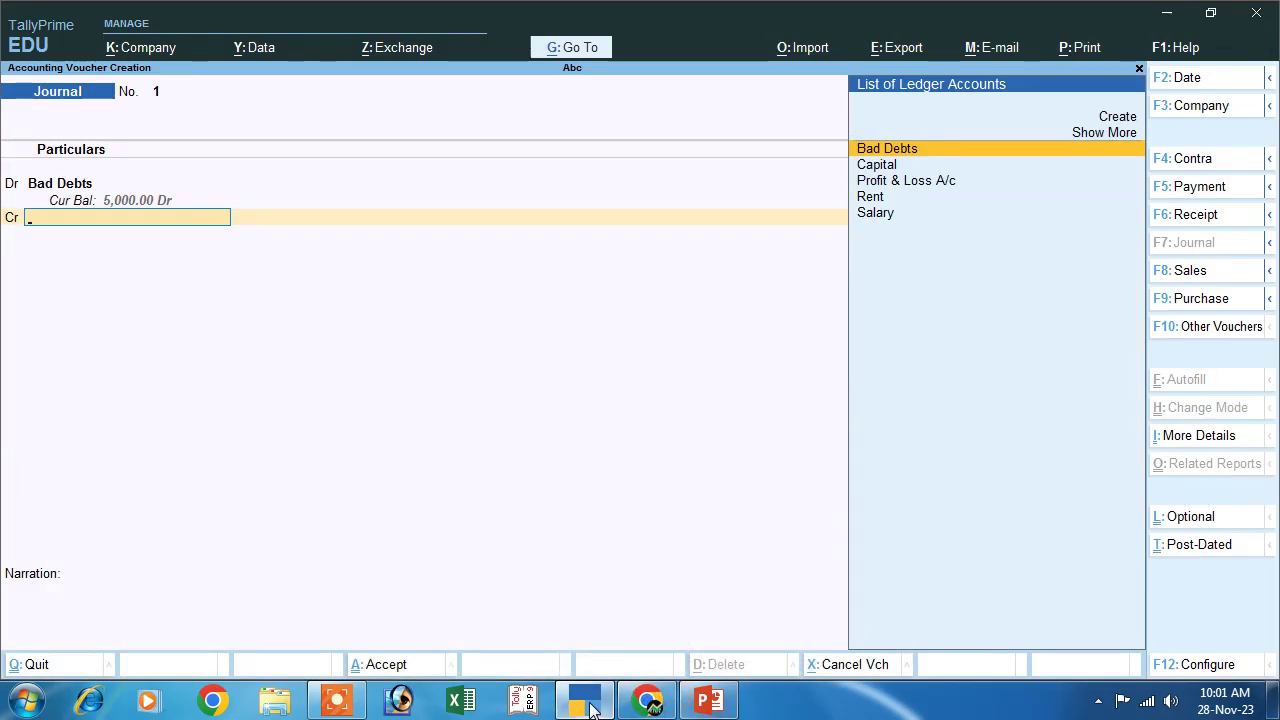
mouse_move(590, 708)
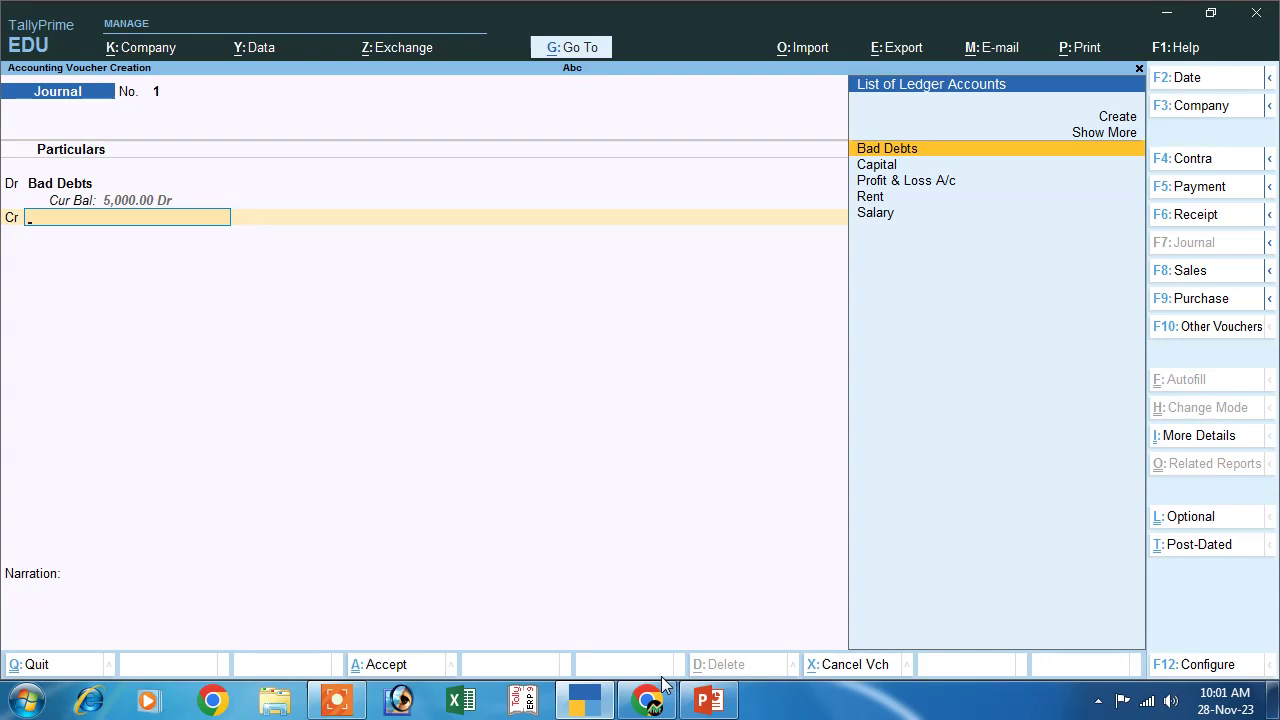
left_click(1115, 120)
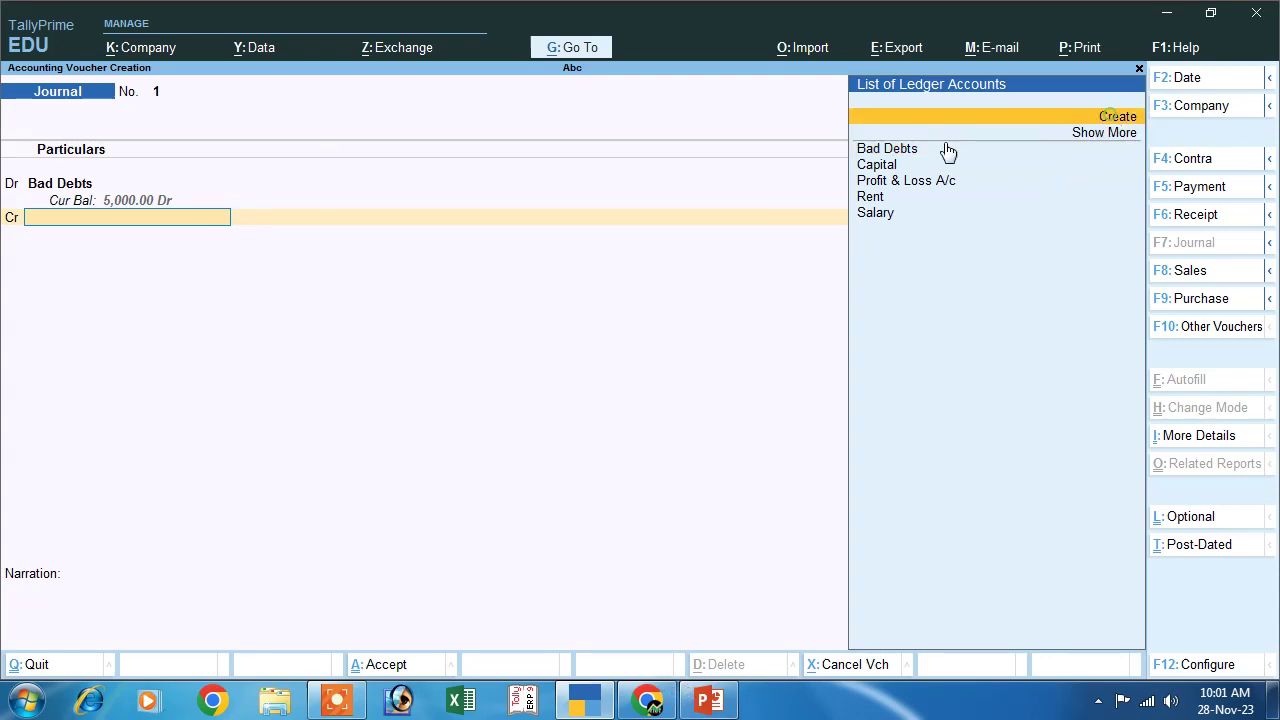
key("Return")
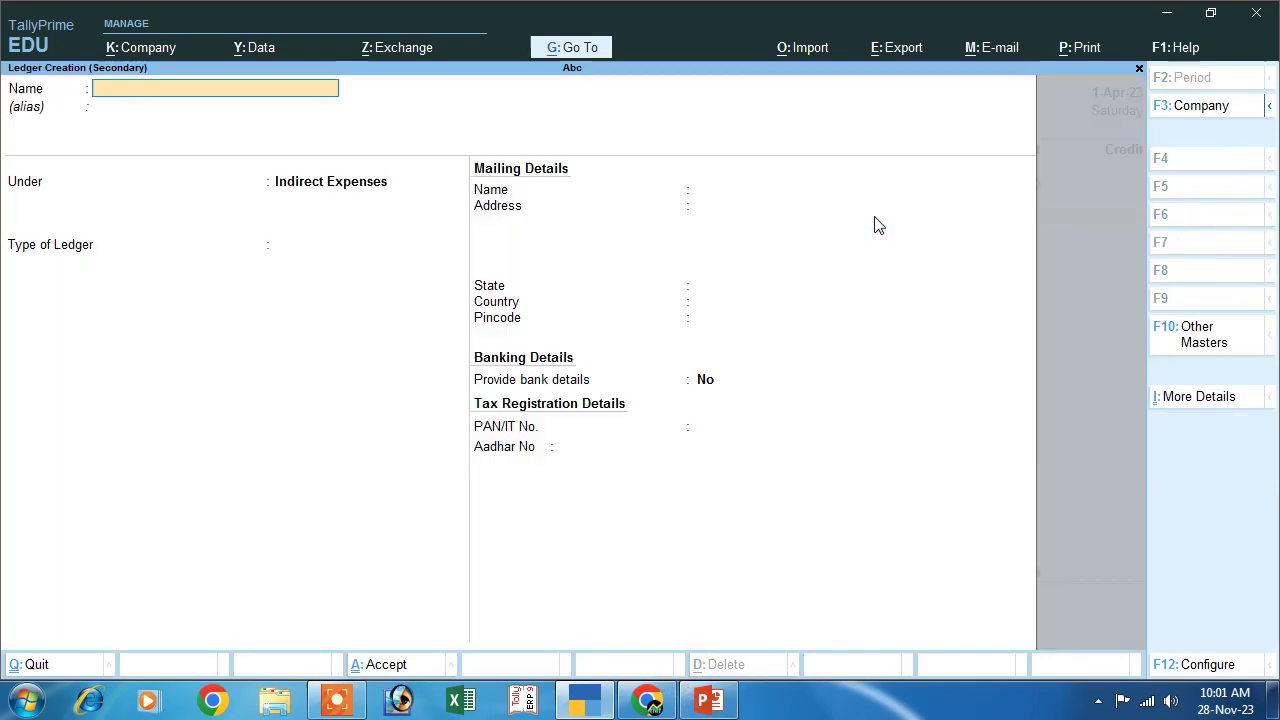
type("Ramesh")
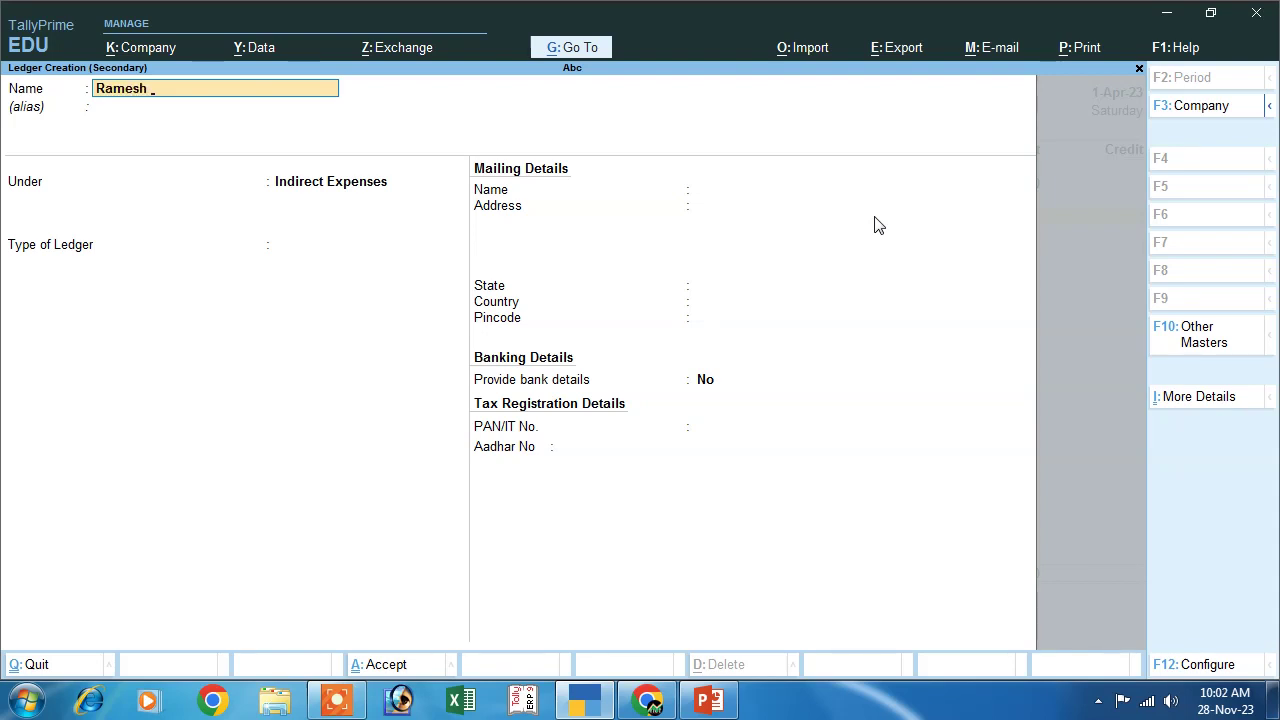
key("Return")
key("Return")
type("S")
key("Down")
key("Down")
key("Down")
key("Down")
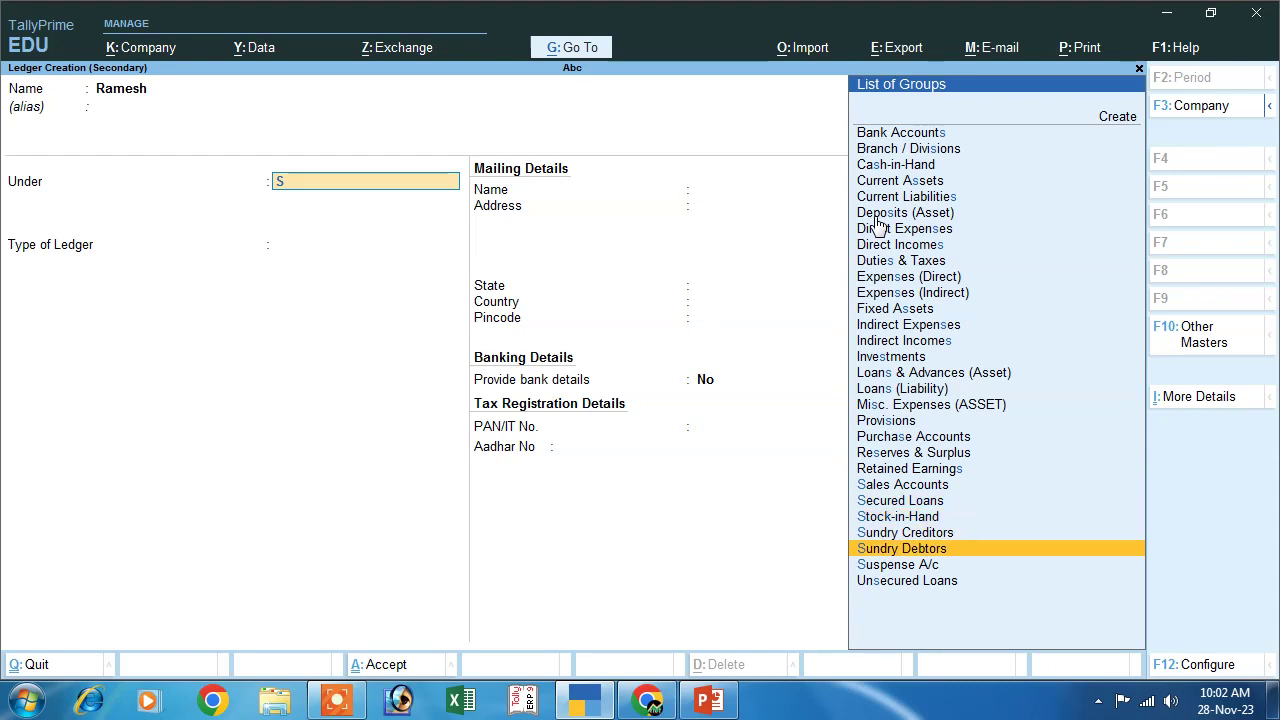
key("Return")
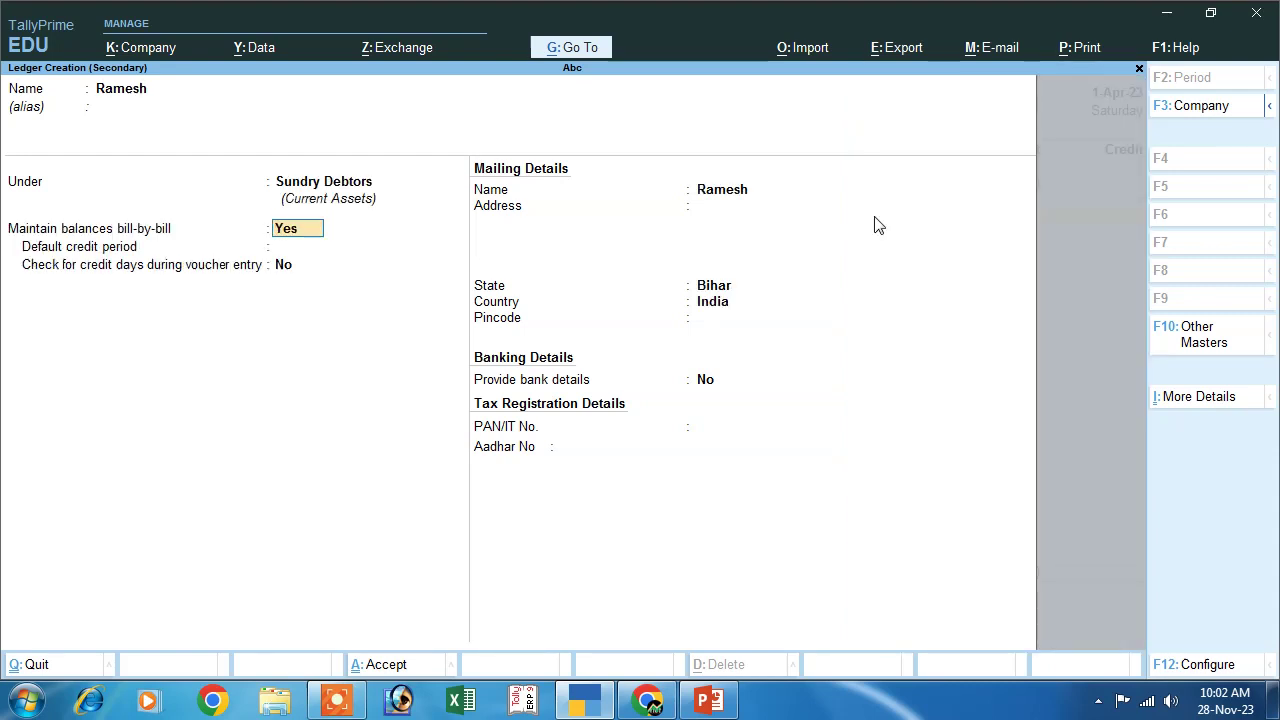
Step: Turn off bill-by-bill balances for the debtor's ledger and save it with the remaining details at their defaults
key("n")
key("Return")
key("Return")
key("Return")
key("Return")
key("Return")
key("Return")
key("Return")
key("Return")
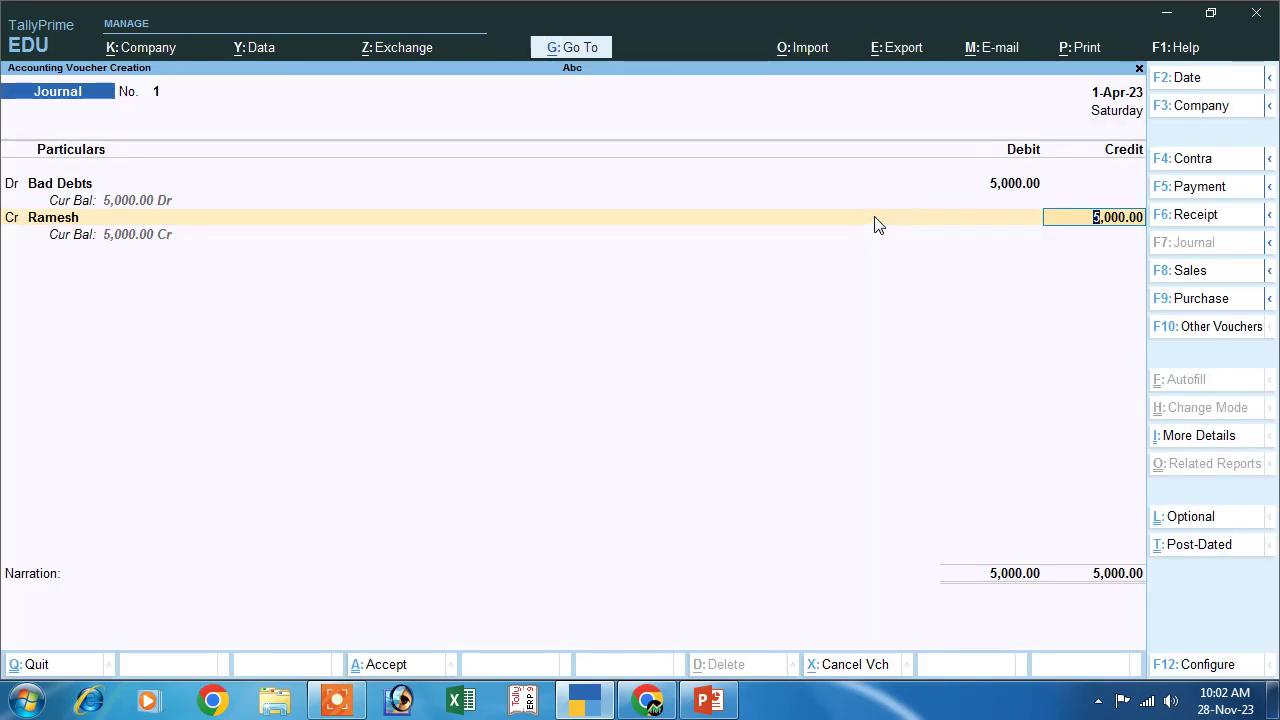
Step: Accept 5,000 as the debtor's credit amount and save the Bad Debts journal voucher without a narration
key("Return")
key("Return")
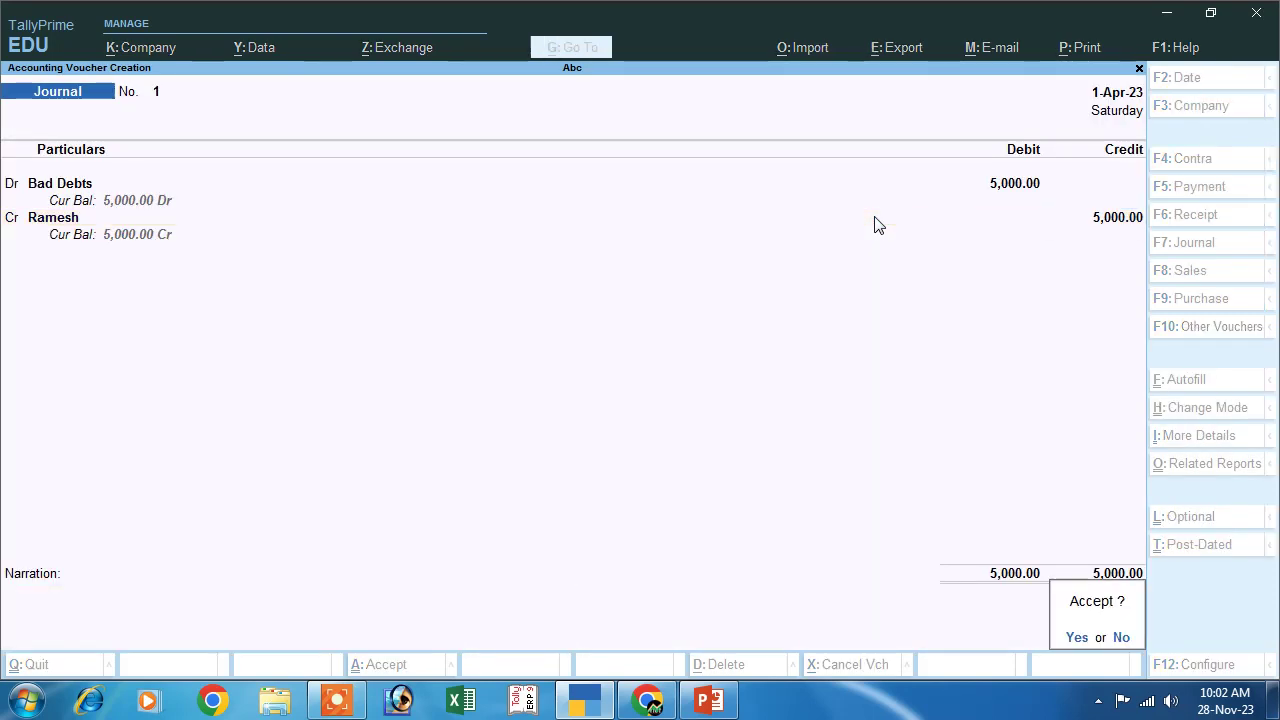
key("Return")
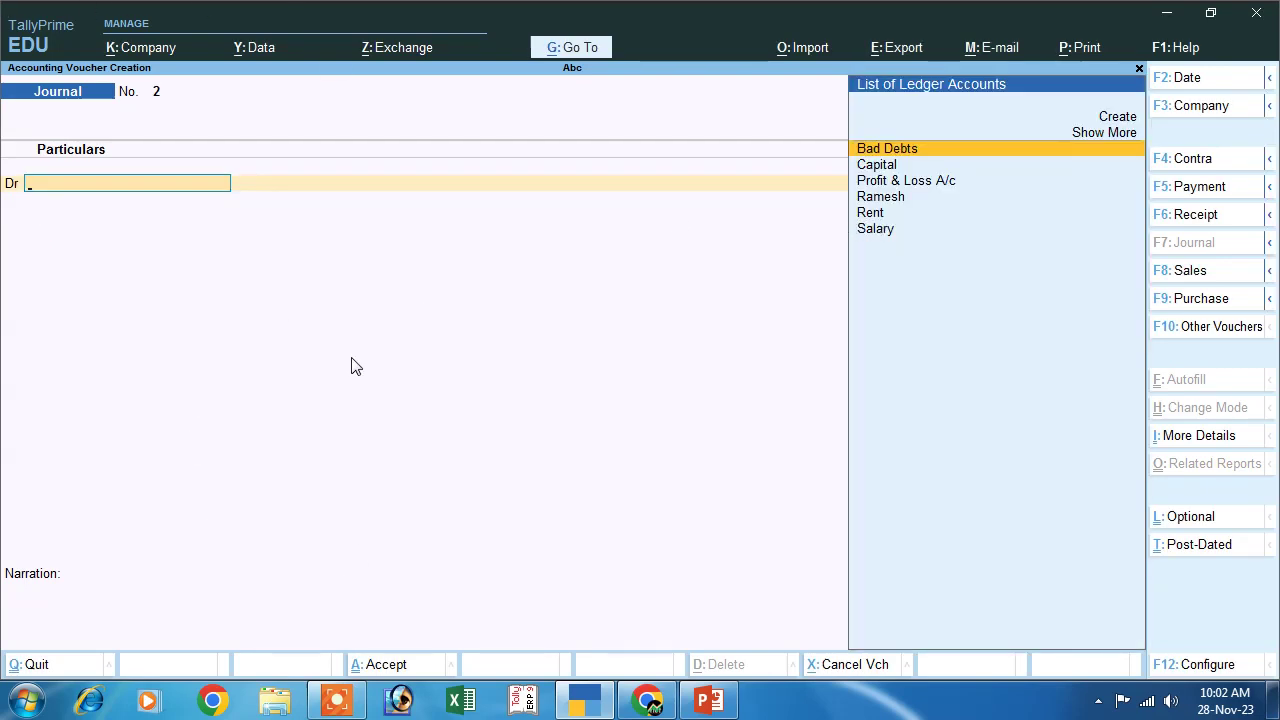
Step: Read the fourth transaction on the PowerPoint slide, then select Loss of Goods as the debit account in the TallyPrime journal voucher
left_click(709, 700)
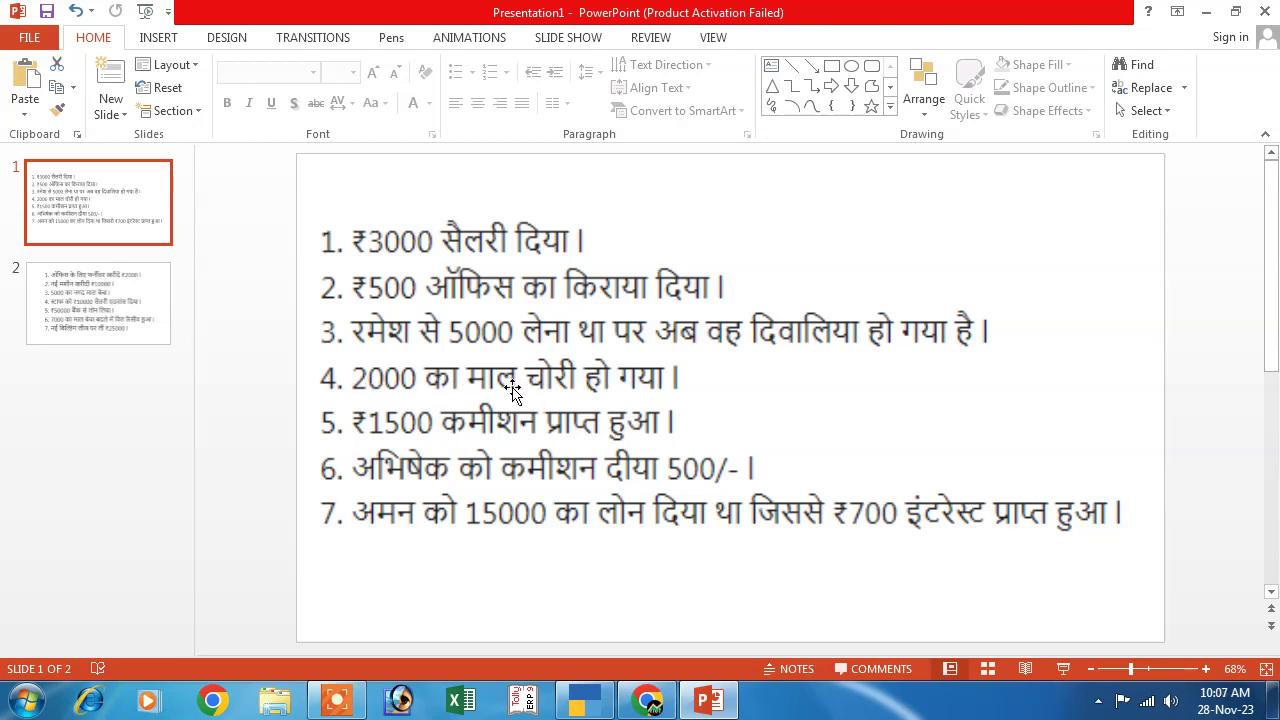
left_click(590, 700)
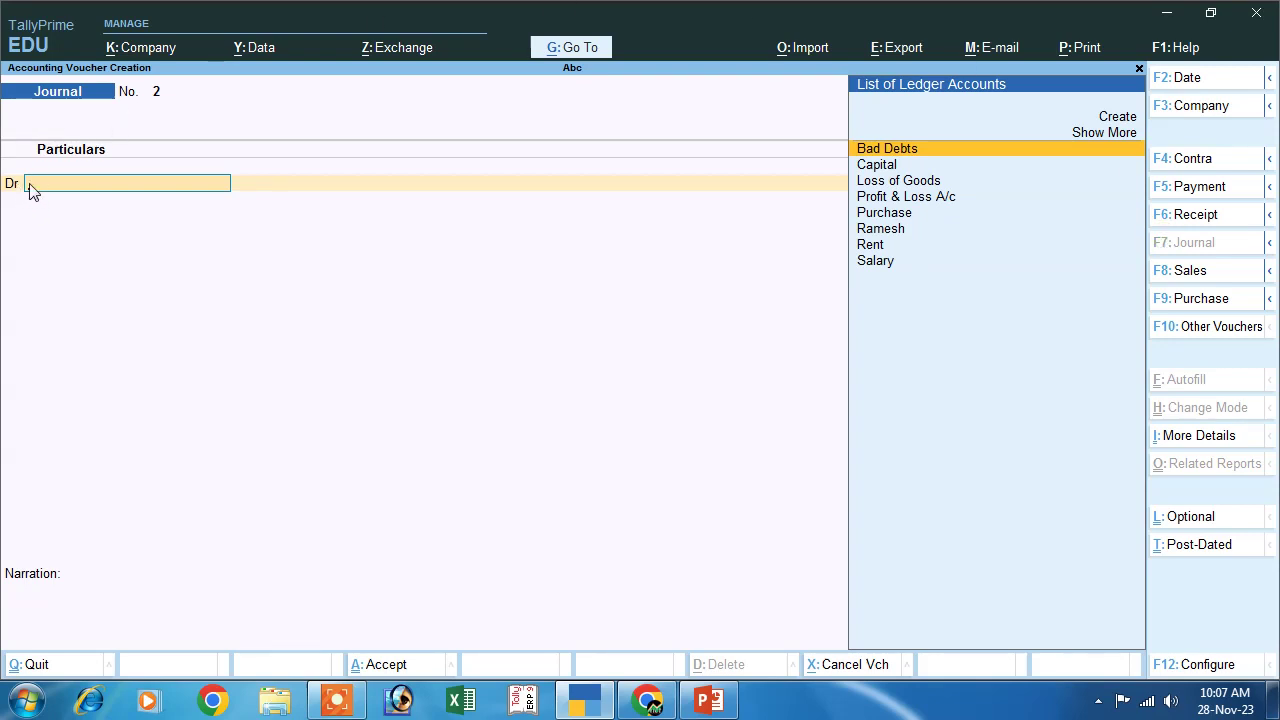
left_click(916, 184)
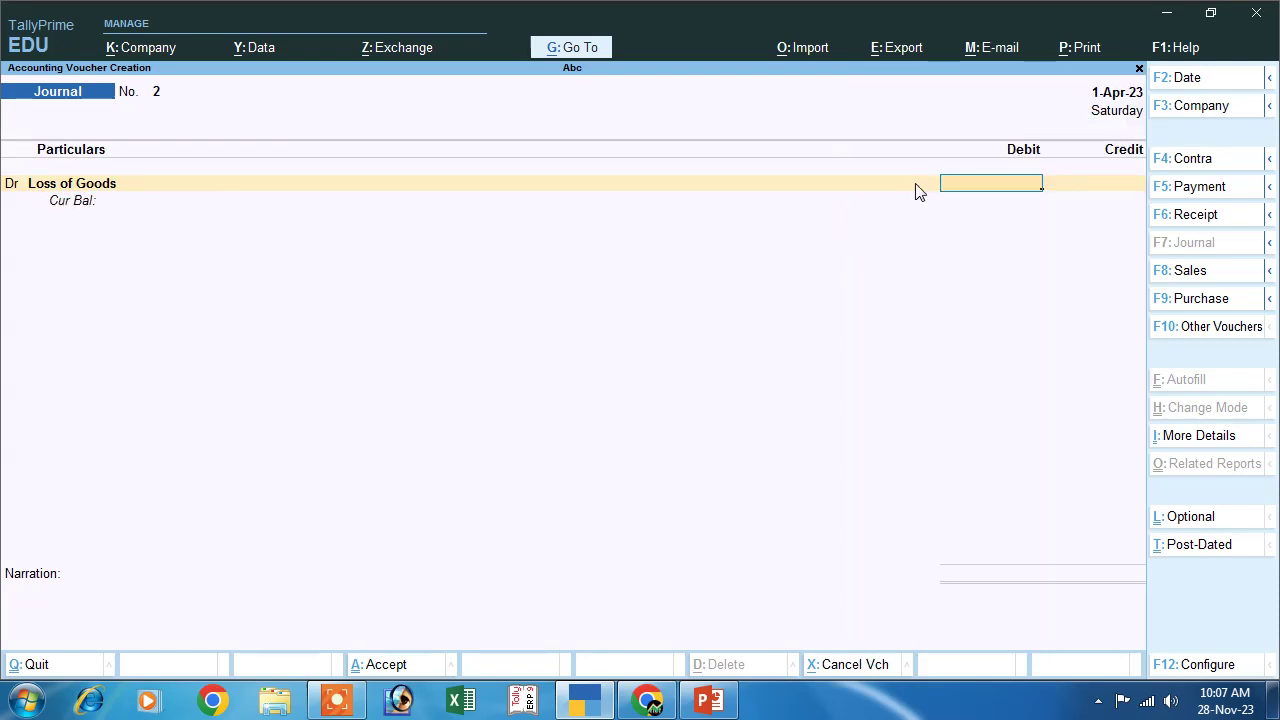
Step: Open the Loss of Goods ledger for alteration and examine its group and settings before returning to the voucher
key("BackSpace")
key("ctrl+Return")
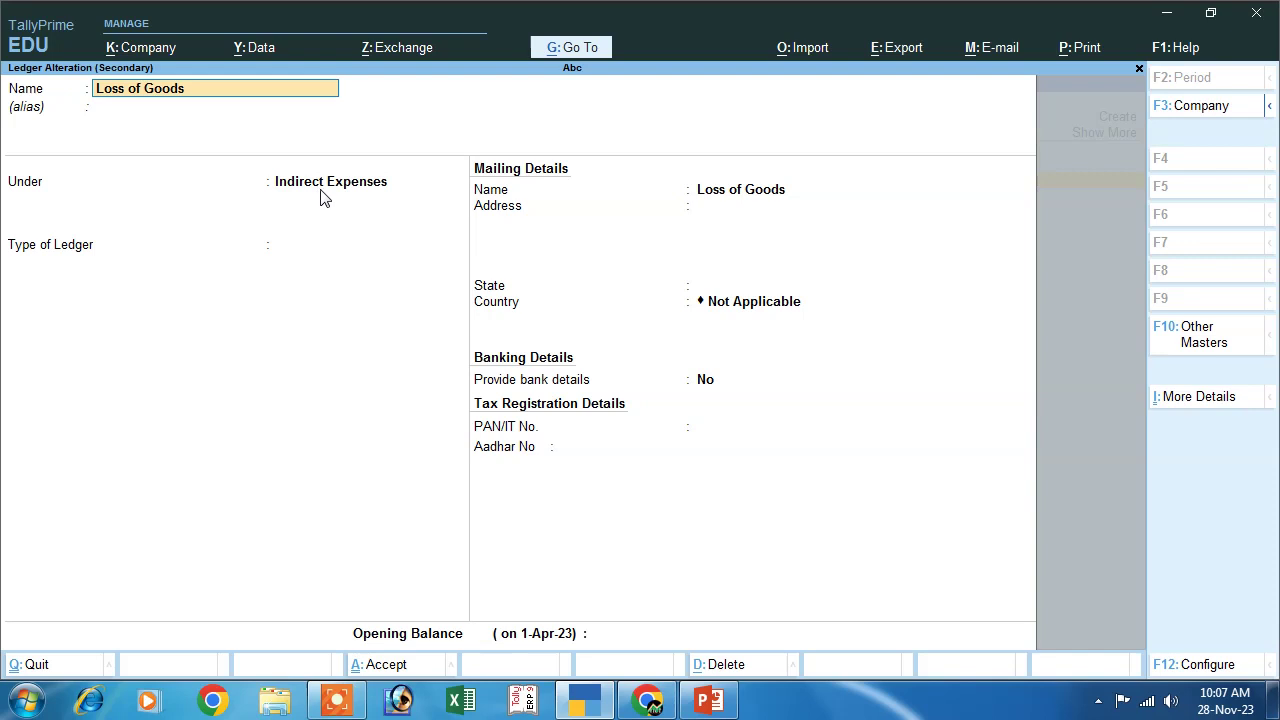
key("Return")
key("Return")
key("Return")
key("Return")
key("Return")
key("Return")
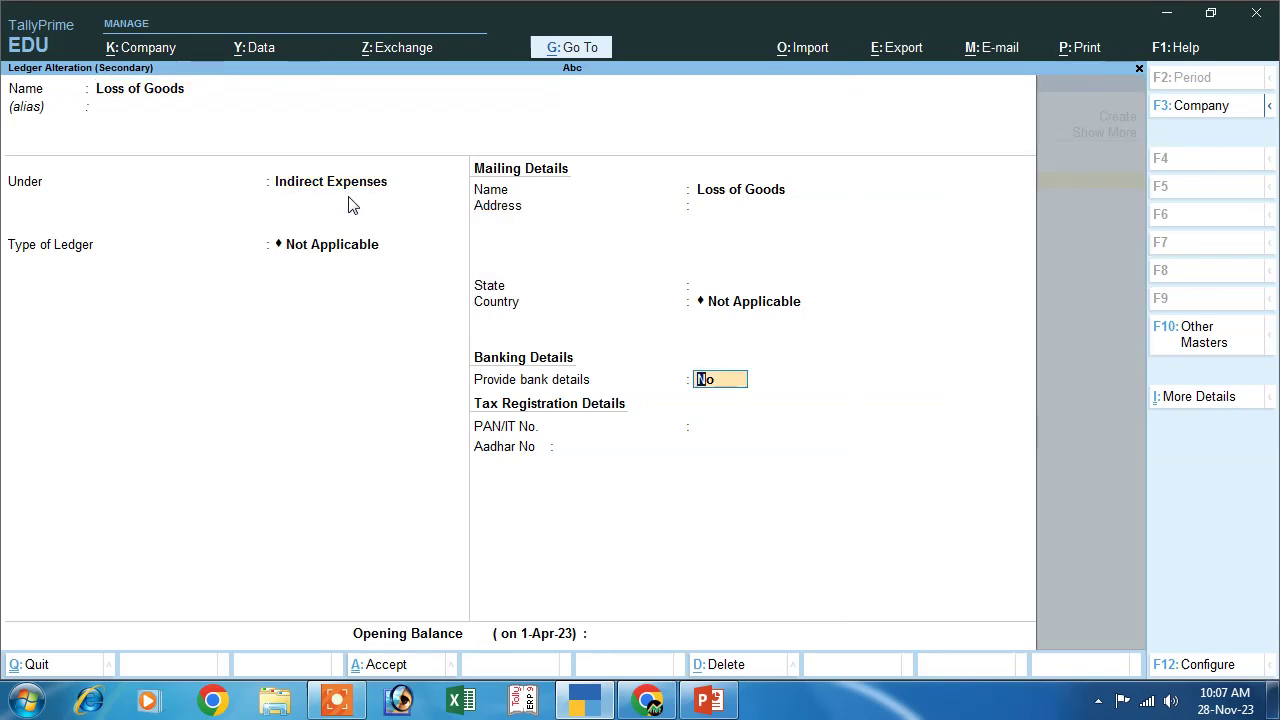
key("Return")
Step: Debit Loss of Goods 2000, credit Purchase with the same amount, and save the journal voucher
type("2000")
key("Return")
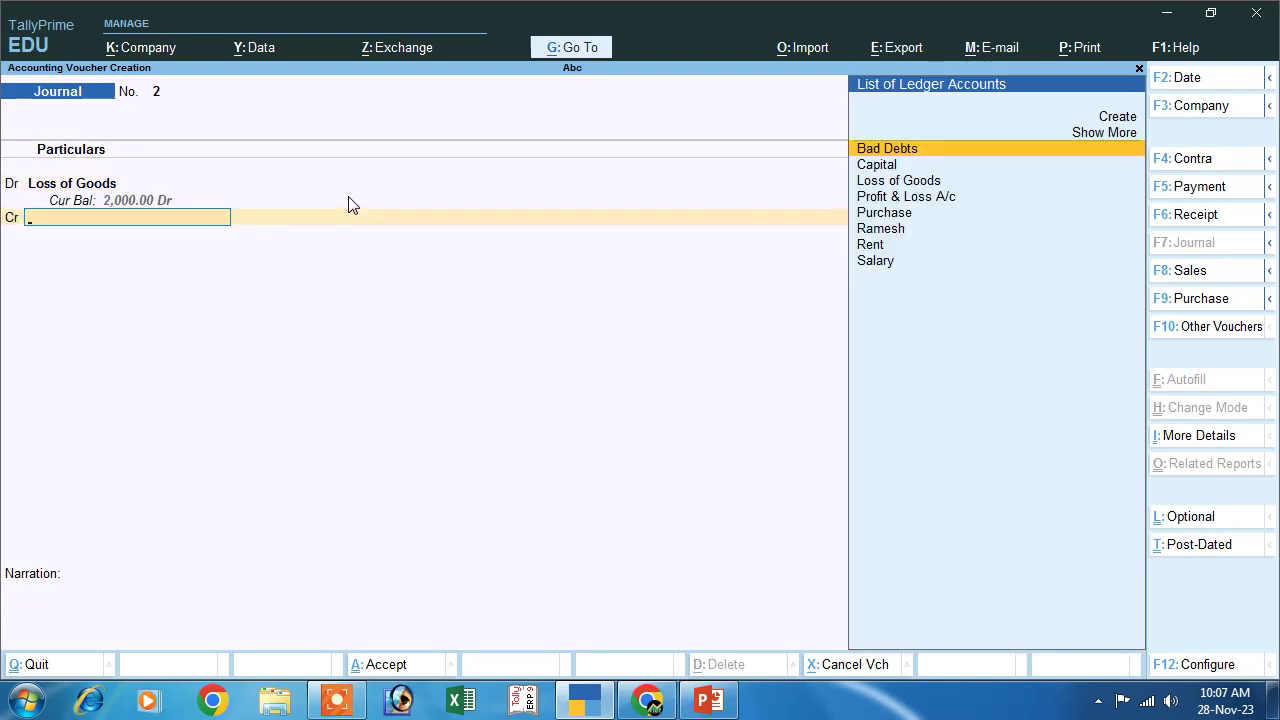
key("Down")
key("Down")
key("Down")
key("Down")
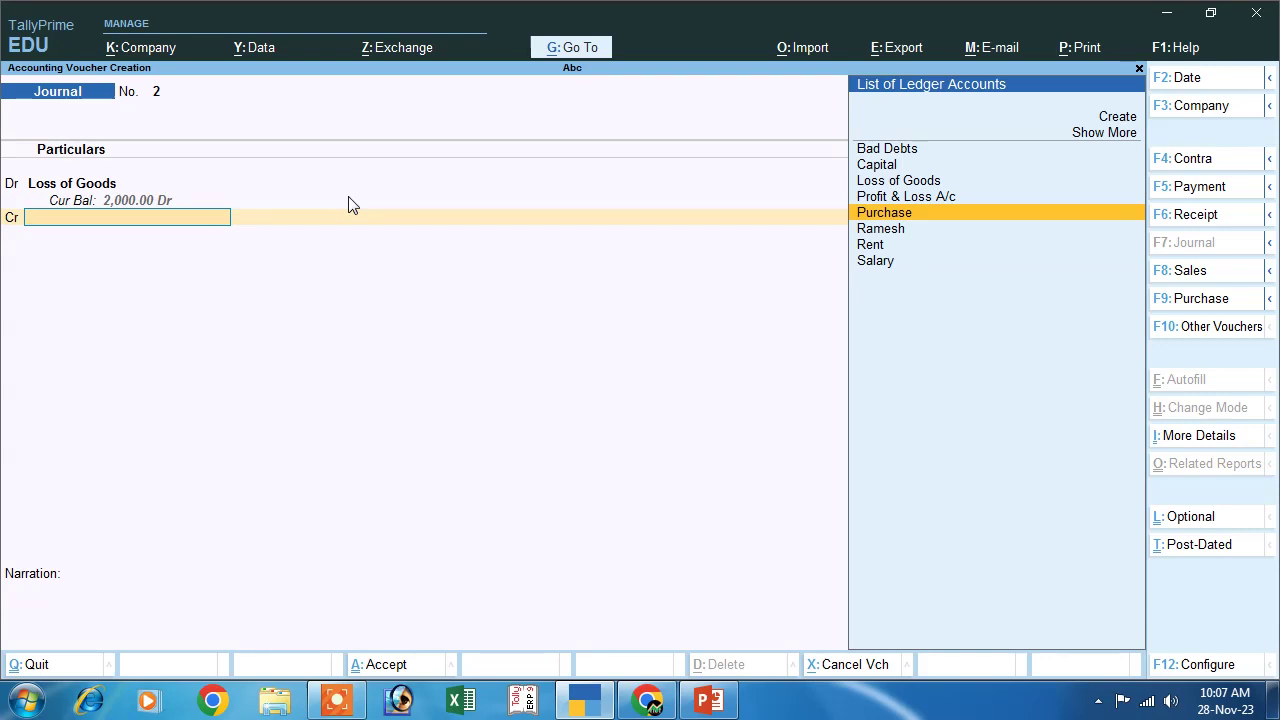
left_click(884, 218)
key("Return")
key("Return")
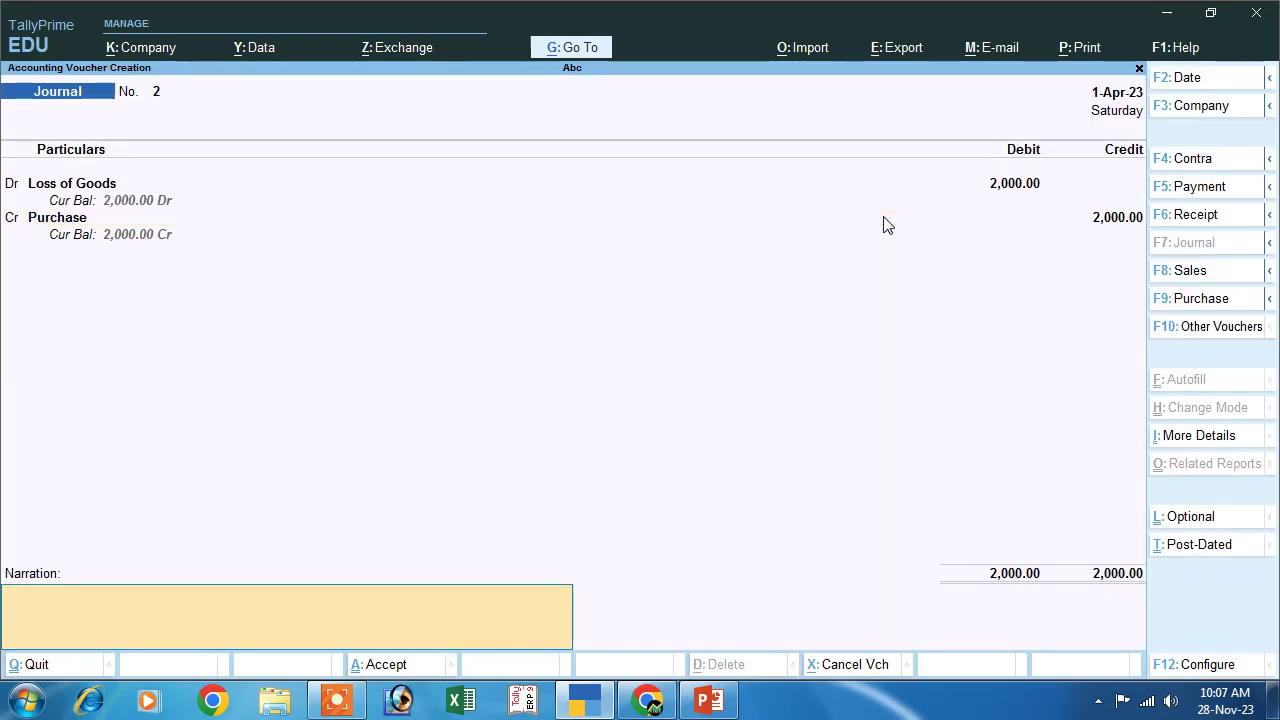
key("Return")
key("Return")
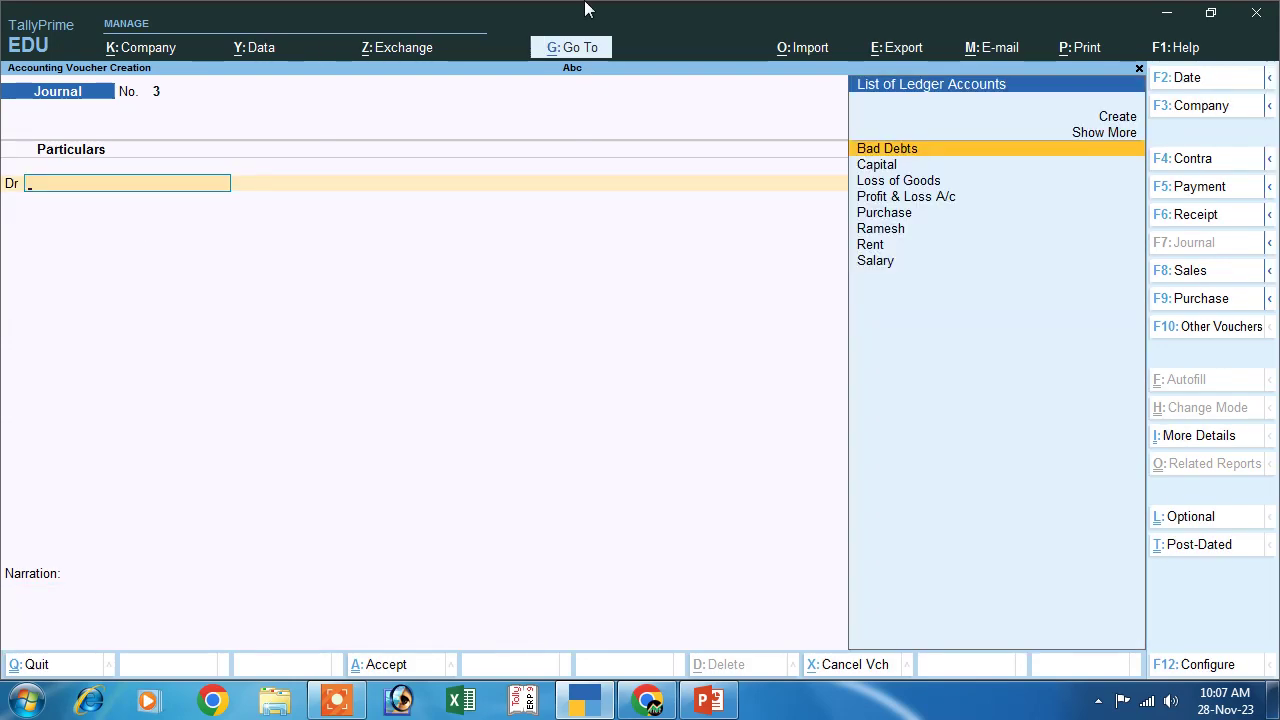
Step: Read the fifth transaction on the PowerPoint slide, then switch the TallyPrime voucher type to Receipt
left_click(706, 703)
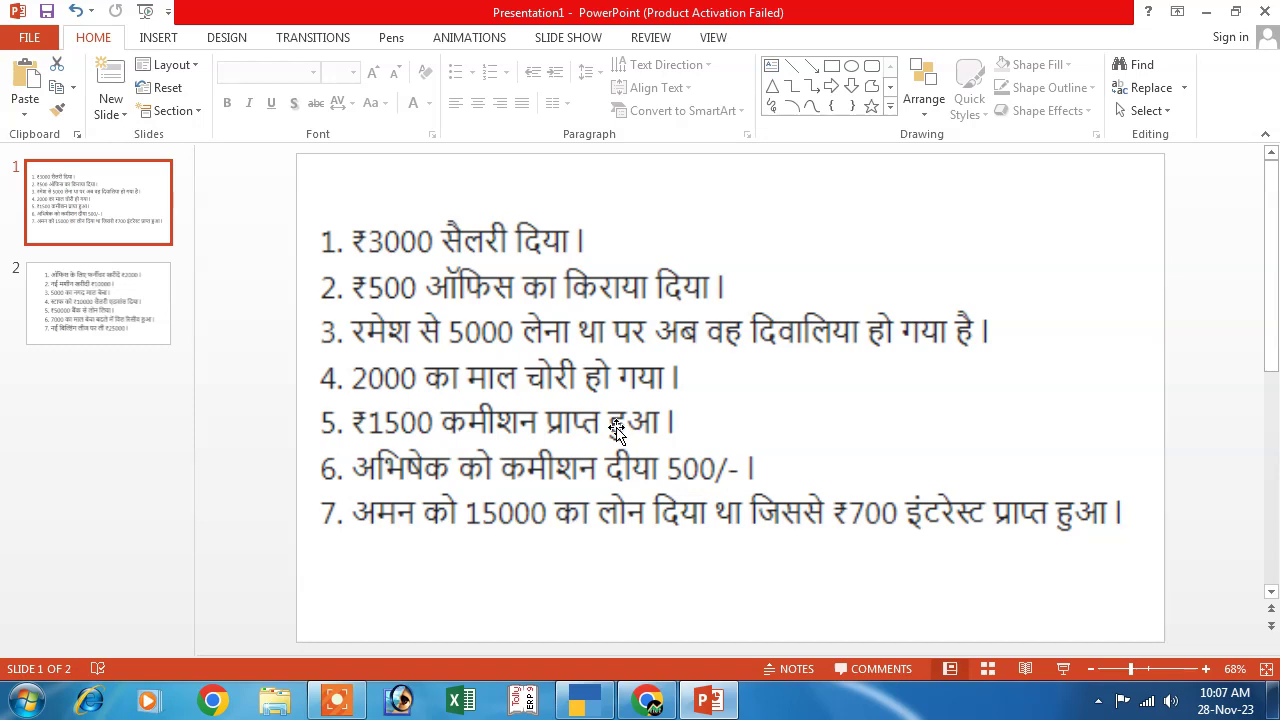
left_click(584, 690)
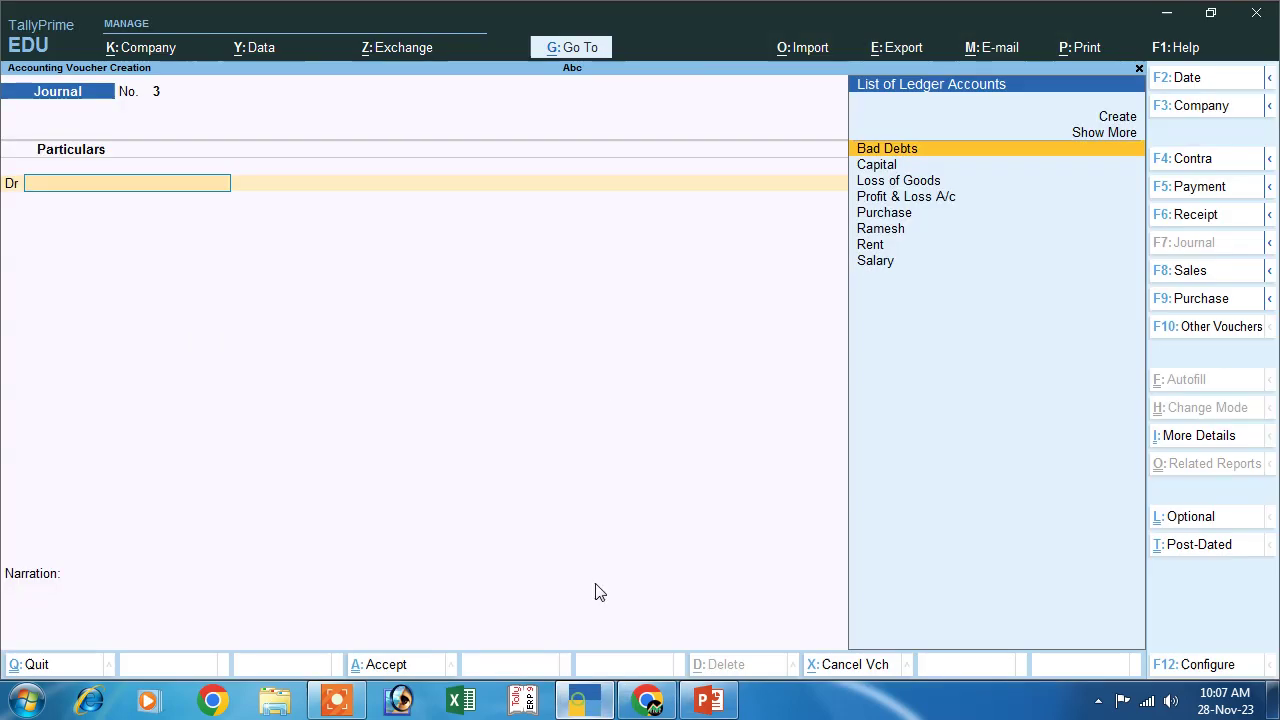
left_click(1192, 216)
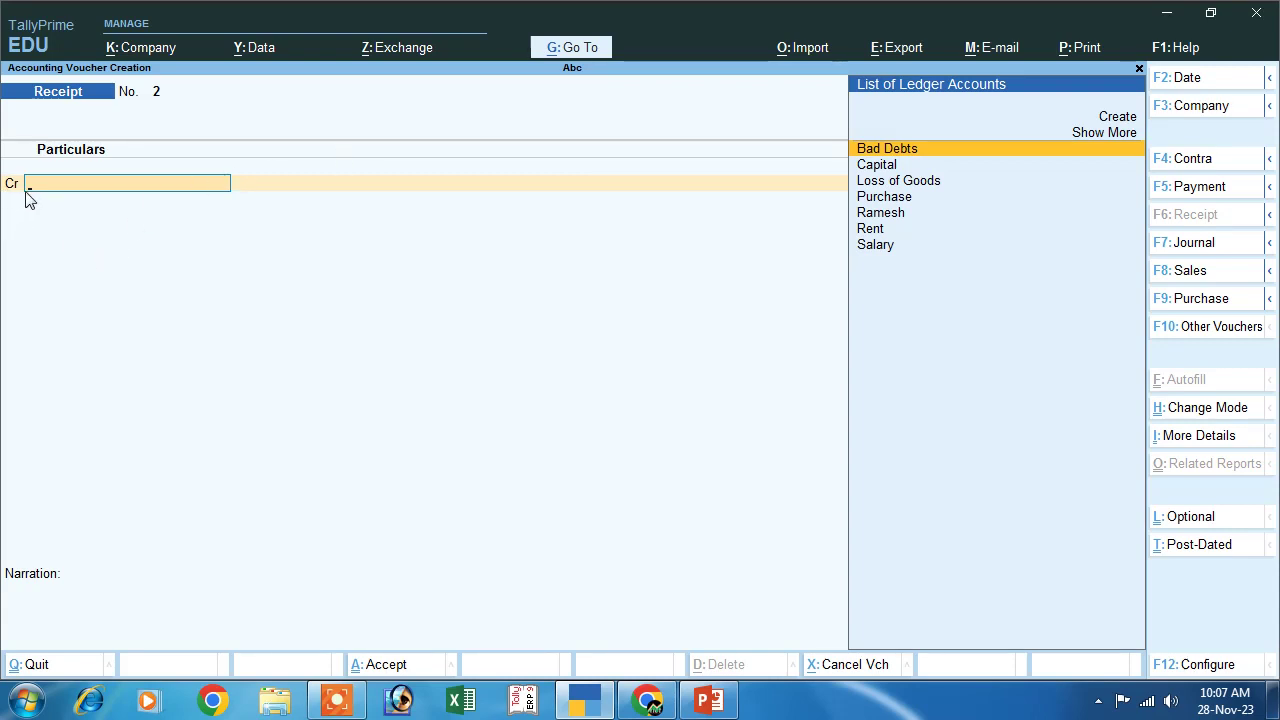
Step: Create a ledger named Commission Receipt under Indirect Incomes for the receipt voucher's credit entry
left_click(1114, 118)
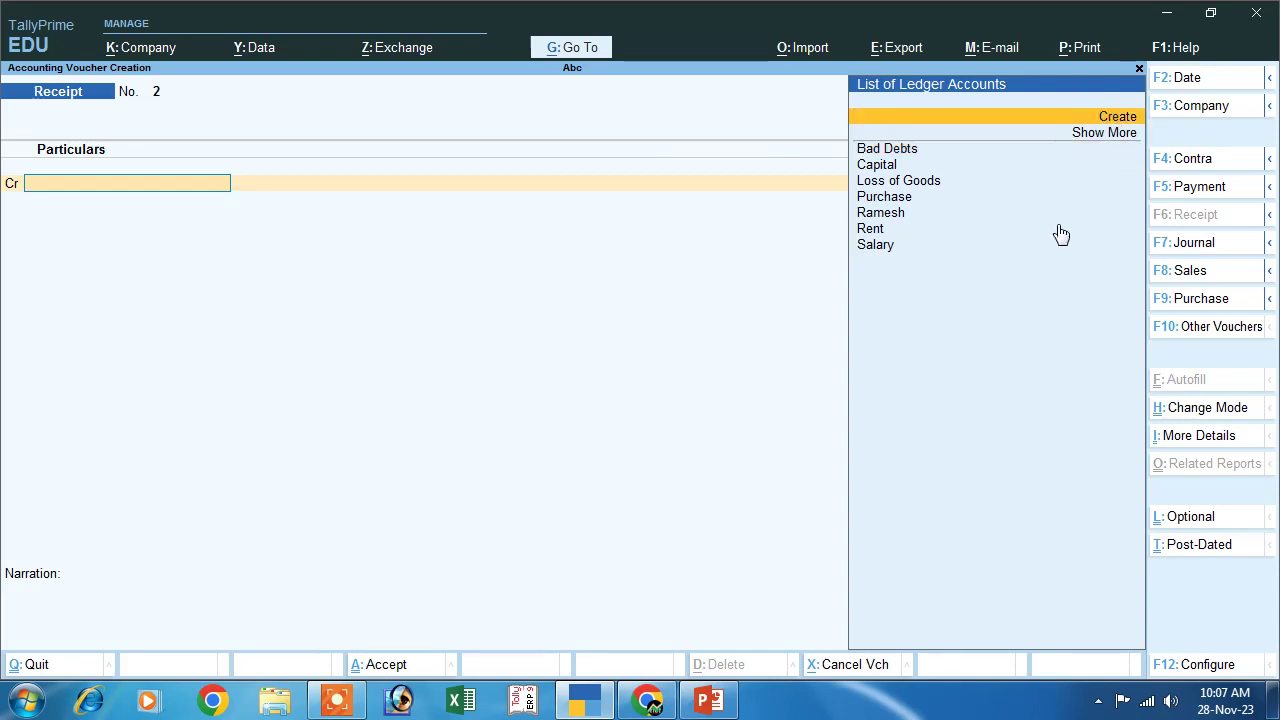
key("Return")
type("Co")
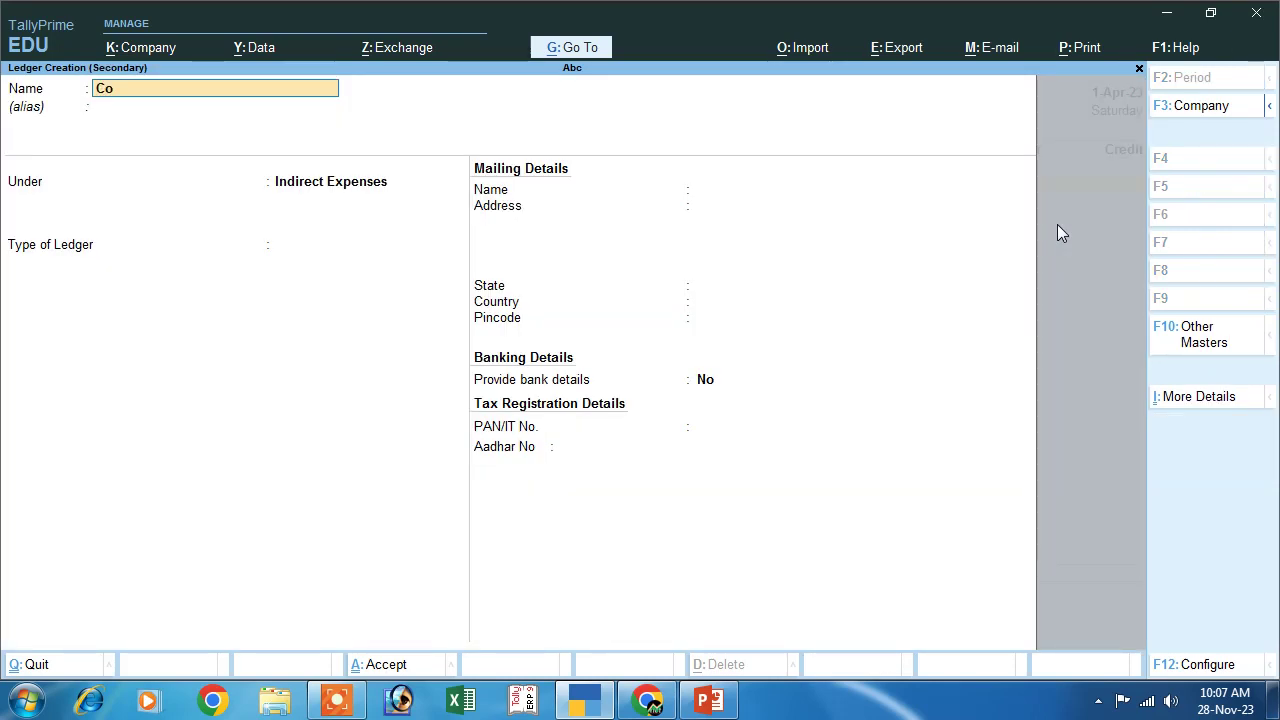
type("mmission Receipt")
key("Return")
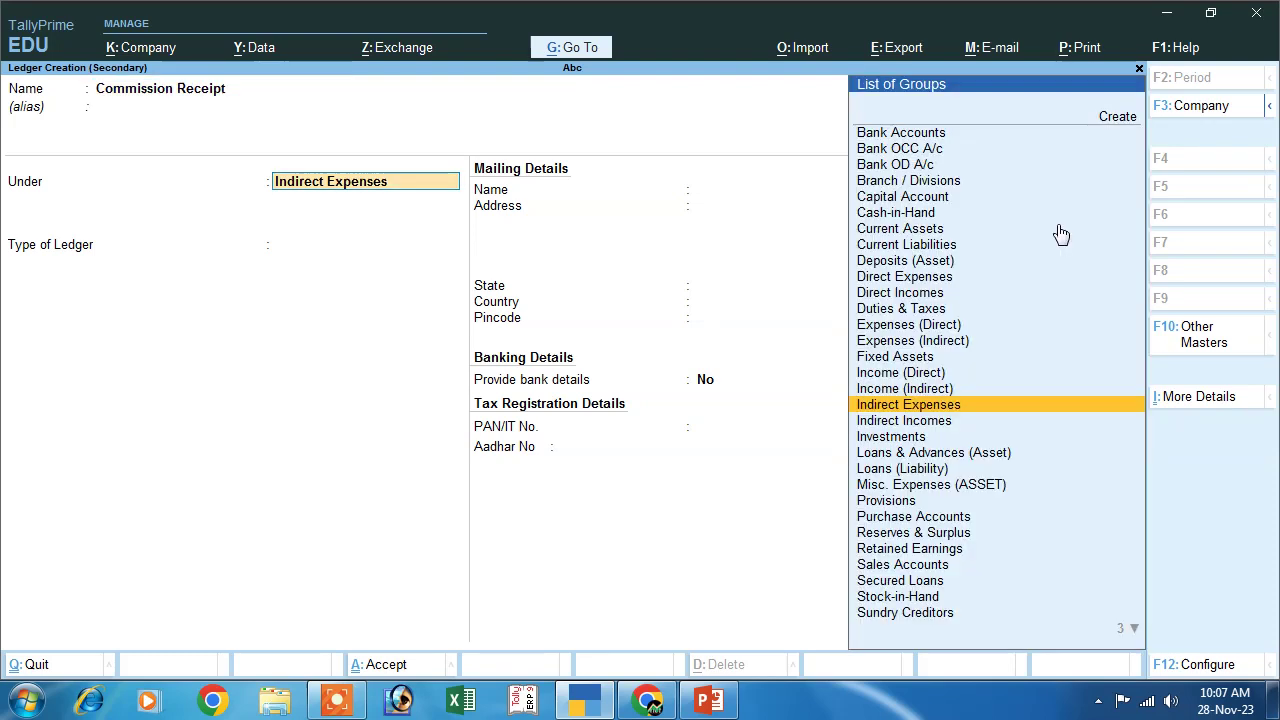
type("I")
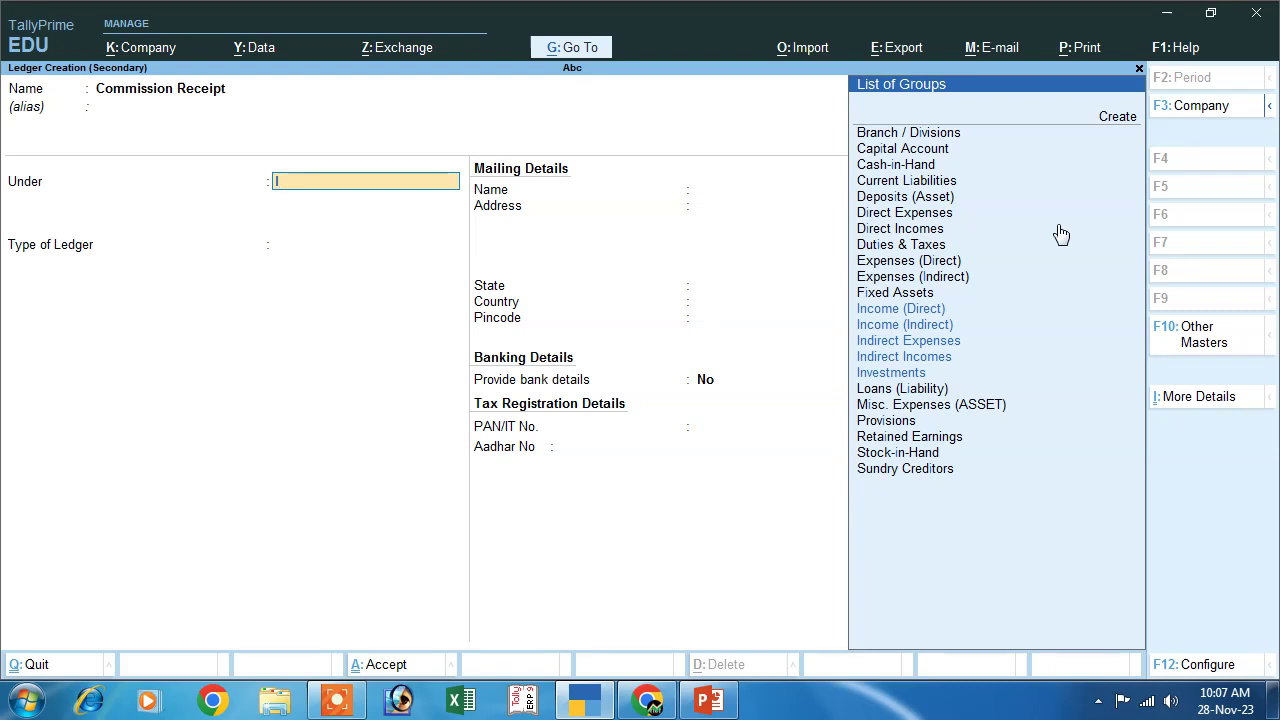
key("Down")
key("Down")
key("Down")
key("Return")
key("Return")
key("ctrl+a")
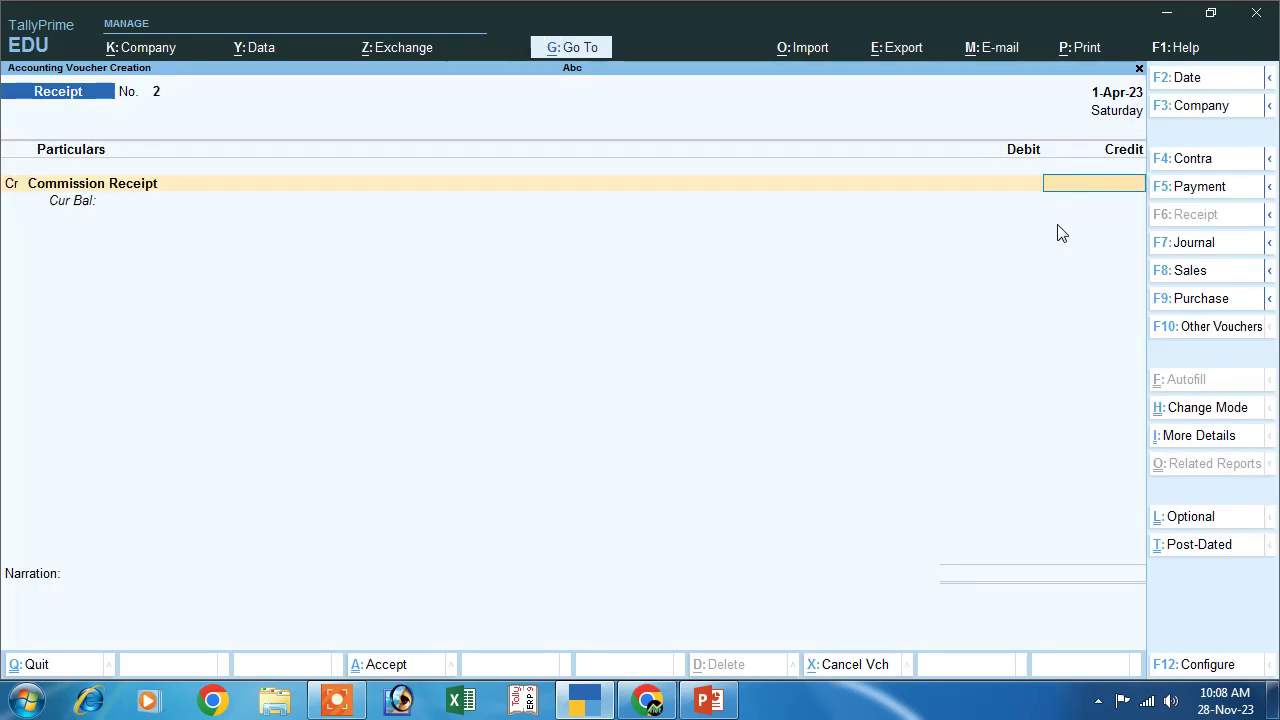
Step: Recheck the commission amount on the PowerPoint slide, then set the Commission Receipt credit amount to 1500 in TallyPrime
left_click(712, 703)
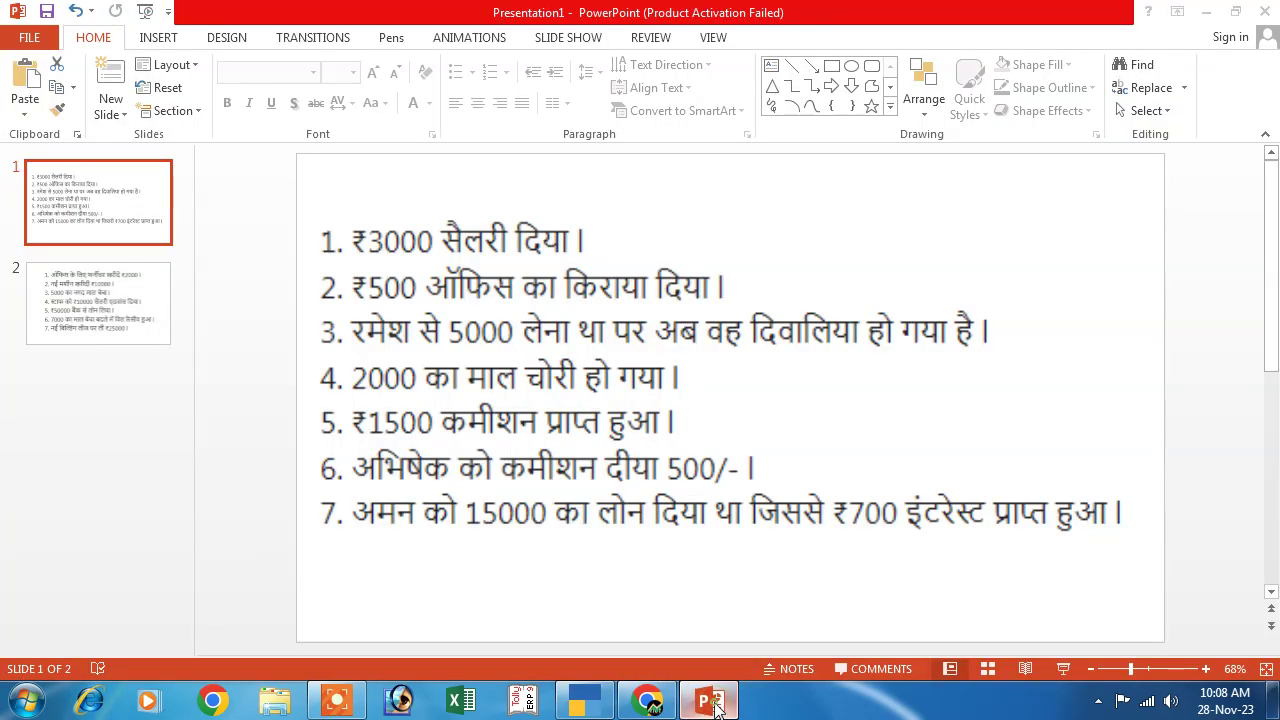
left_click(714, 705)
type("15")
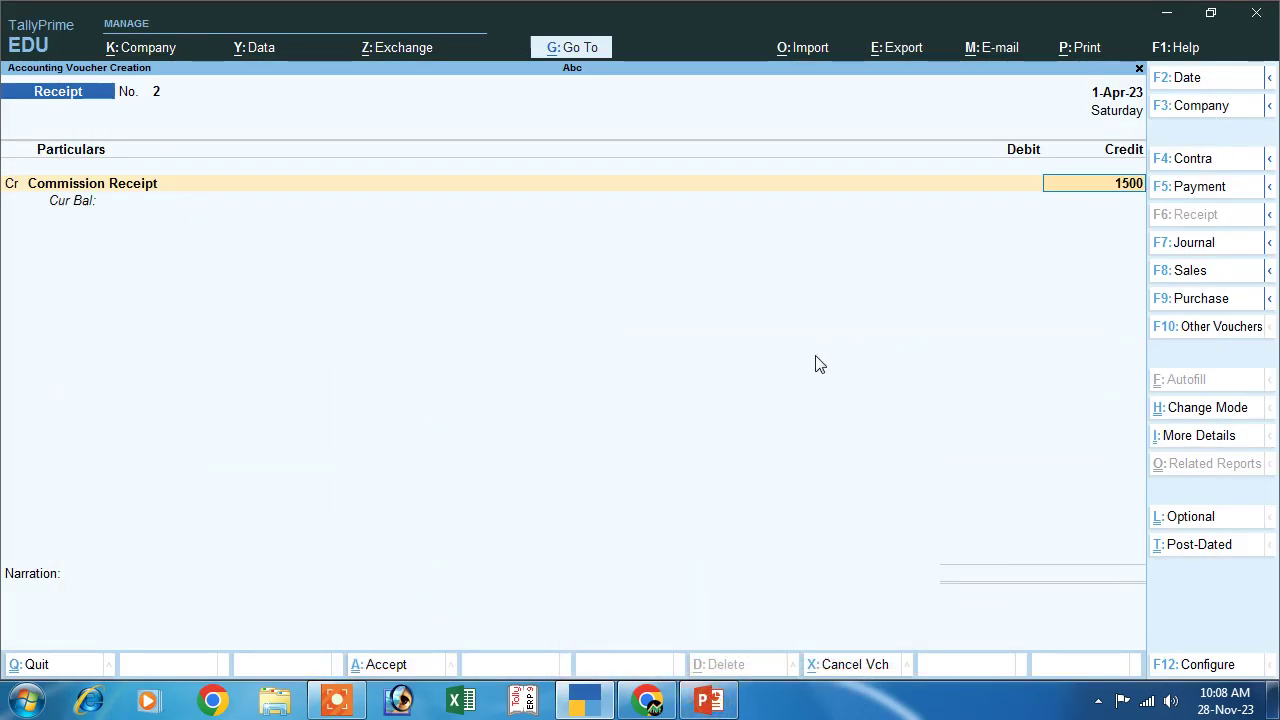
type("00")
key("Return")
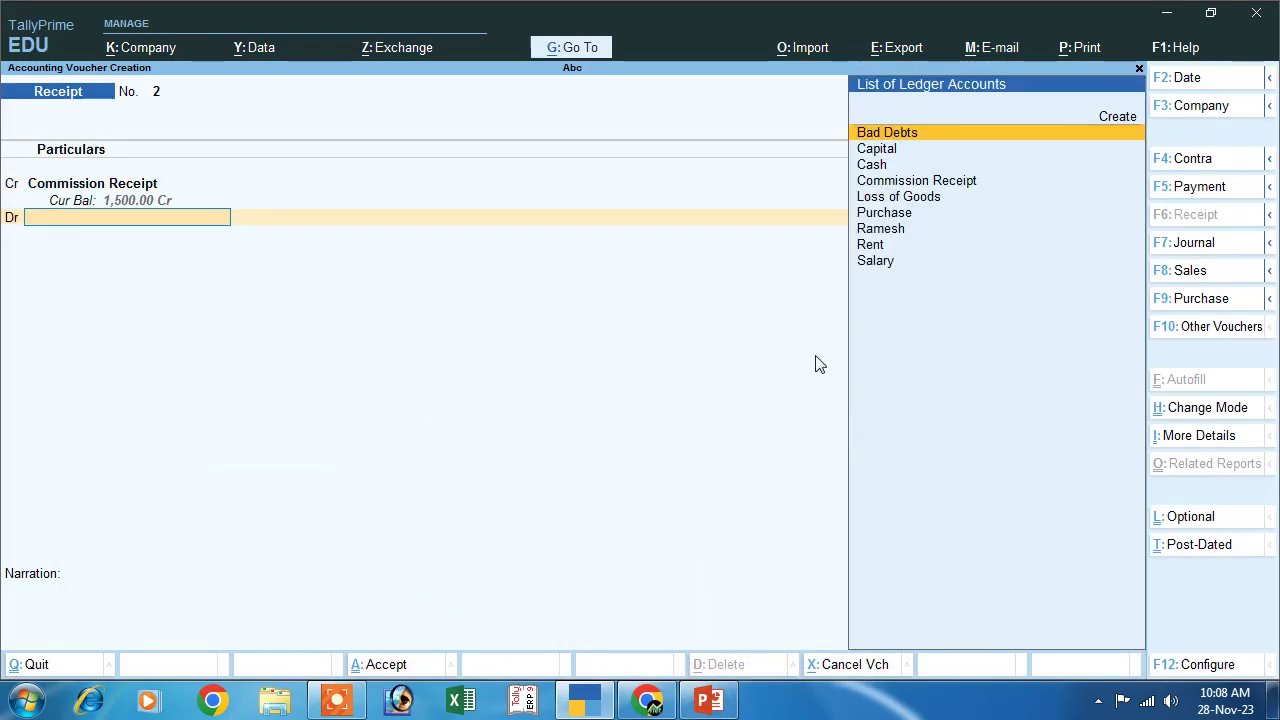
Step: Debit Cash for the received commission and save the receipt voucher without a narration
key("Down")
key("Down")
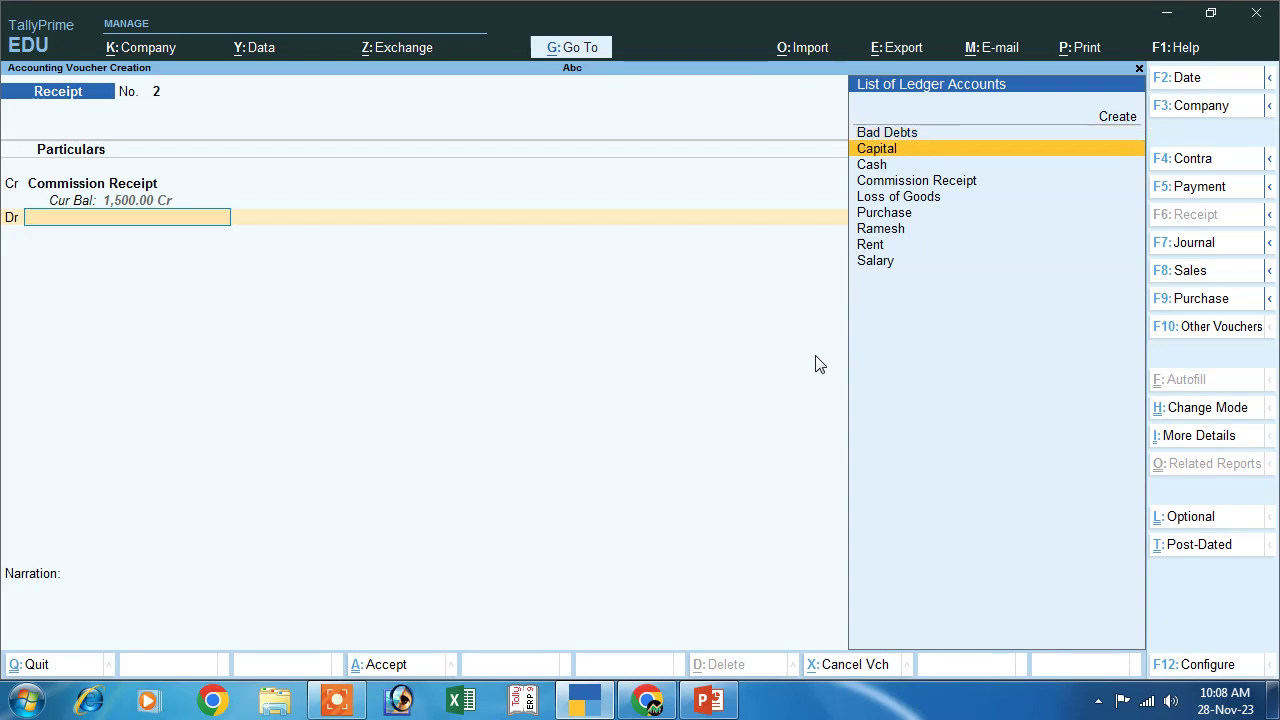
key("Return")
key("Return")
key("Return")
key("Return")
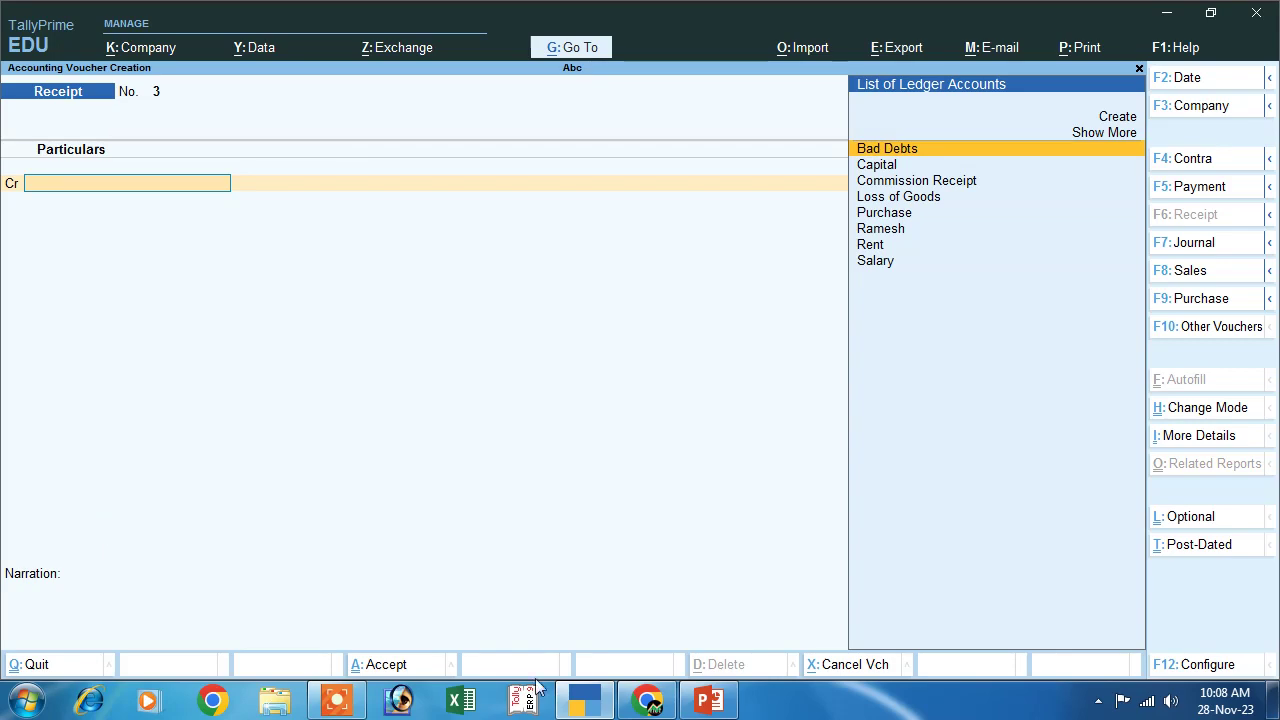
Step: Read the sixth transaction on the PowerPoint slide, then switch the TallyPrime voucher type to Payment
left_click(709, 700)
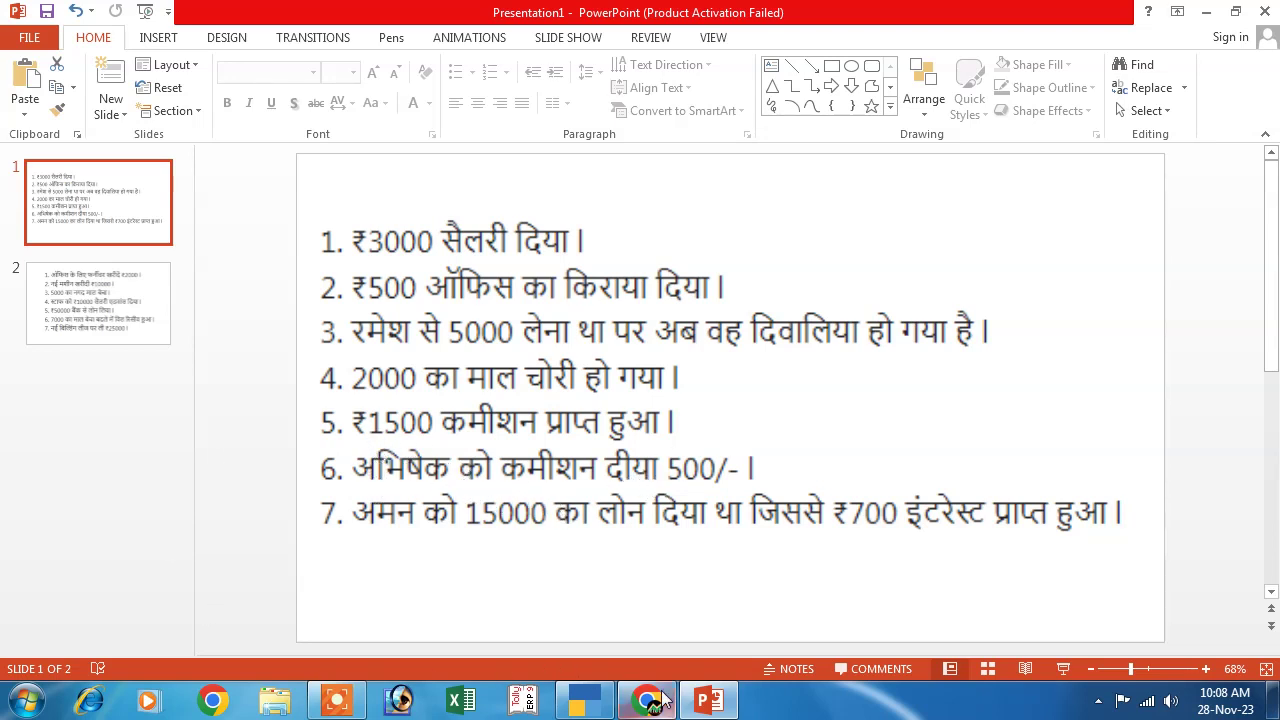
left_click(584, 701)
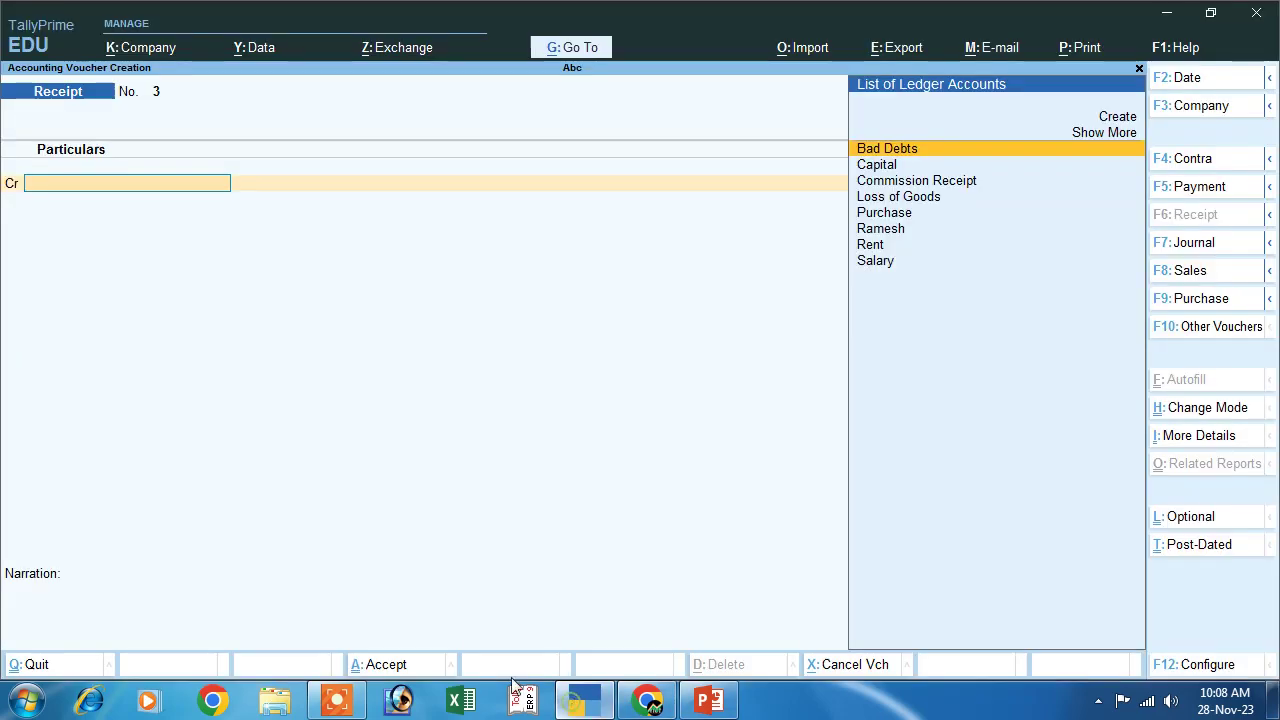
left_click(1185, 186)
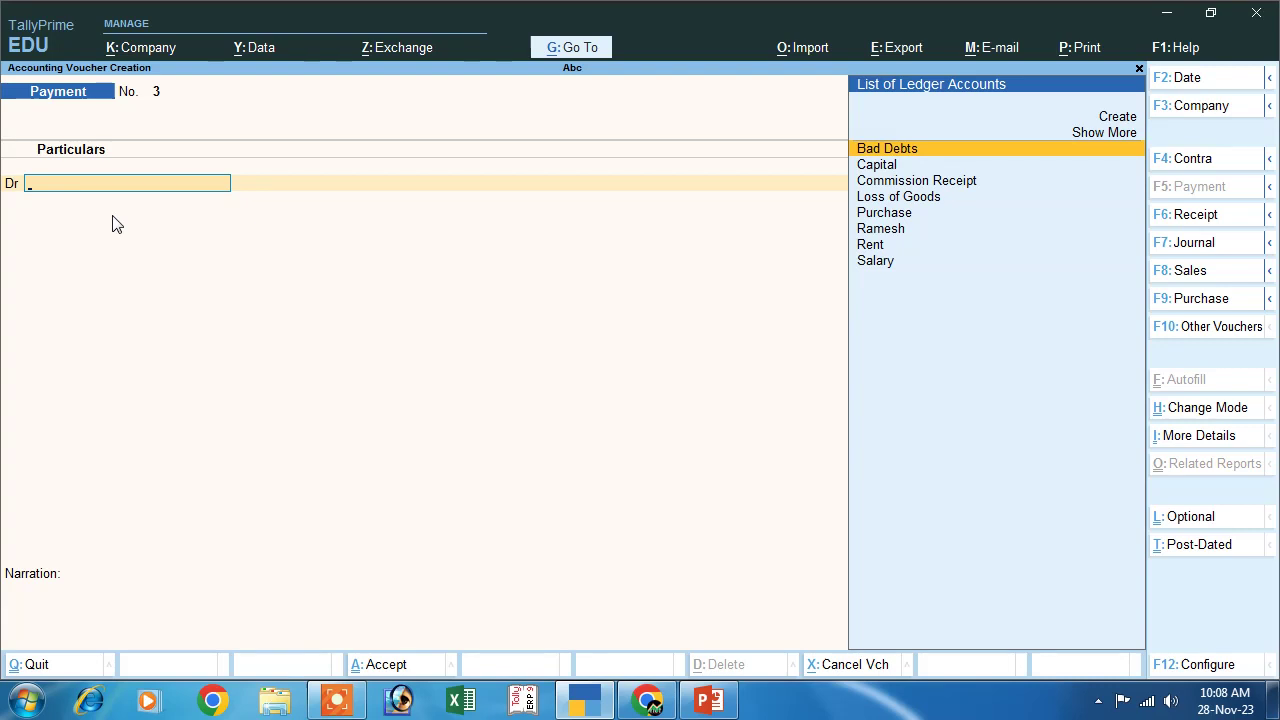
Step: Start a new ledger for the payment's debit entry, named "Commission Paid to" followed by the recipient's first name
left_click(1120, 118)
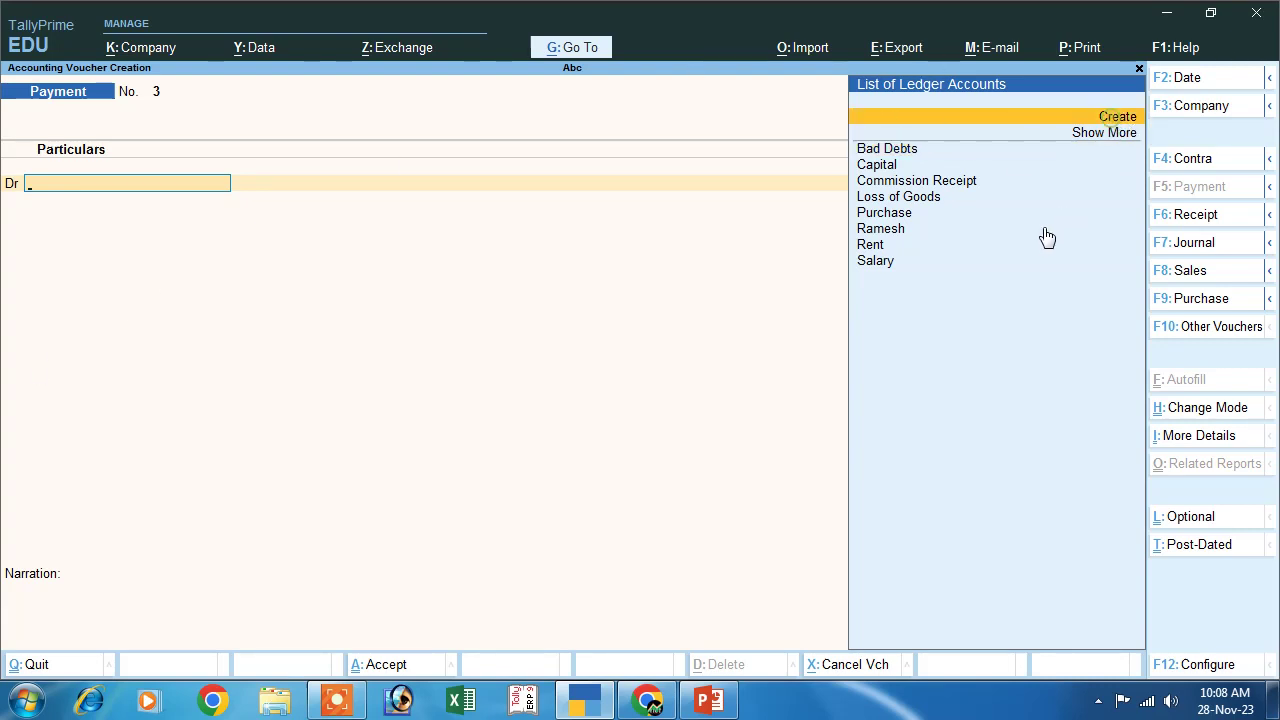
key("Return")
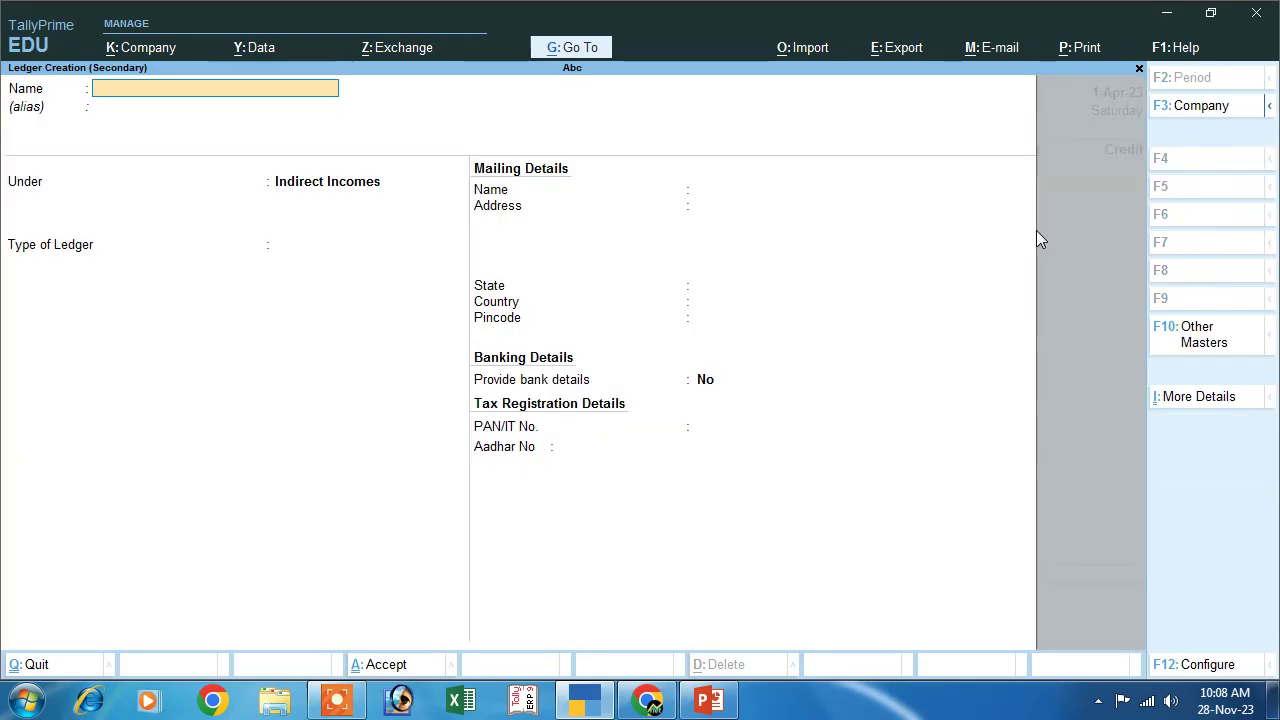
type("Commi")
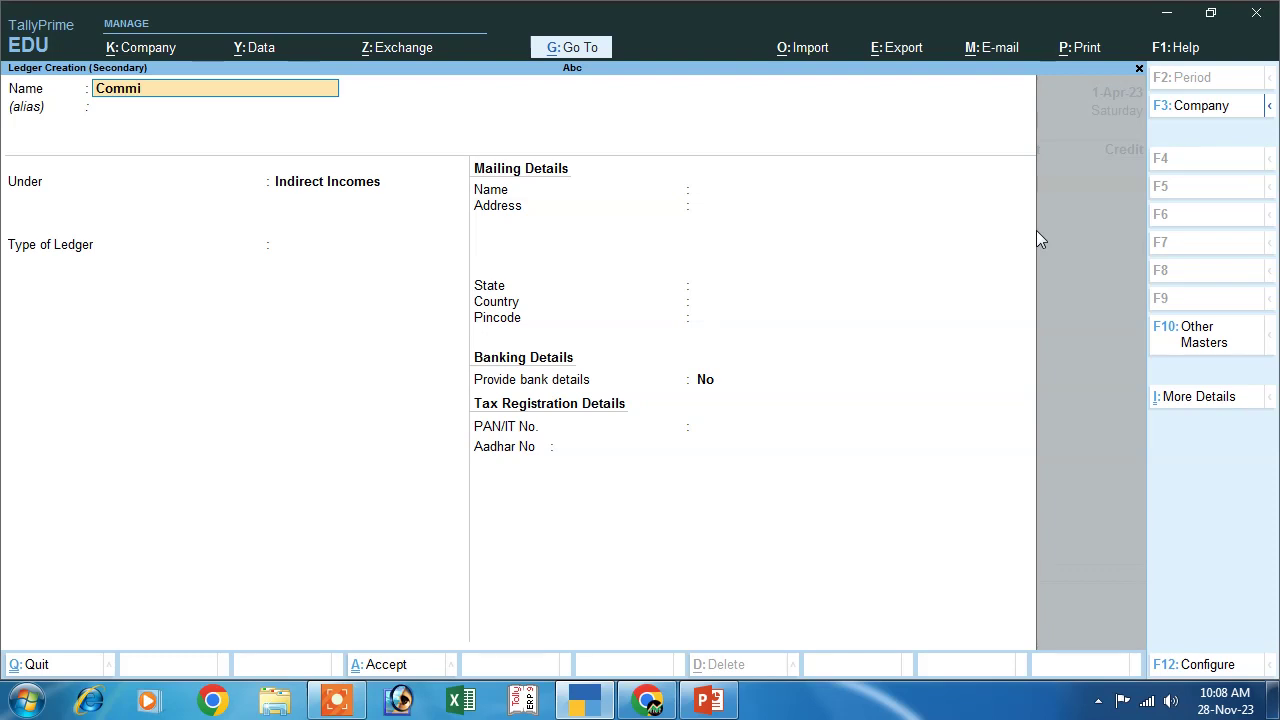
type("ssion Paid to abhise")
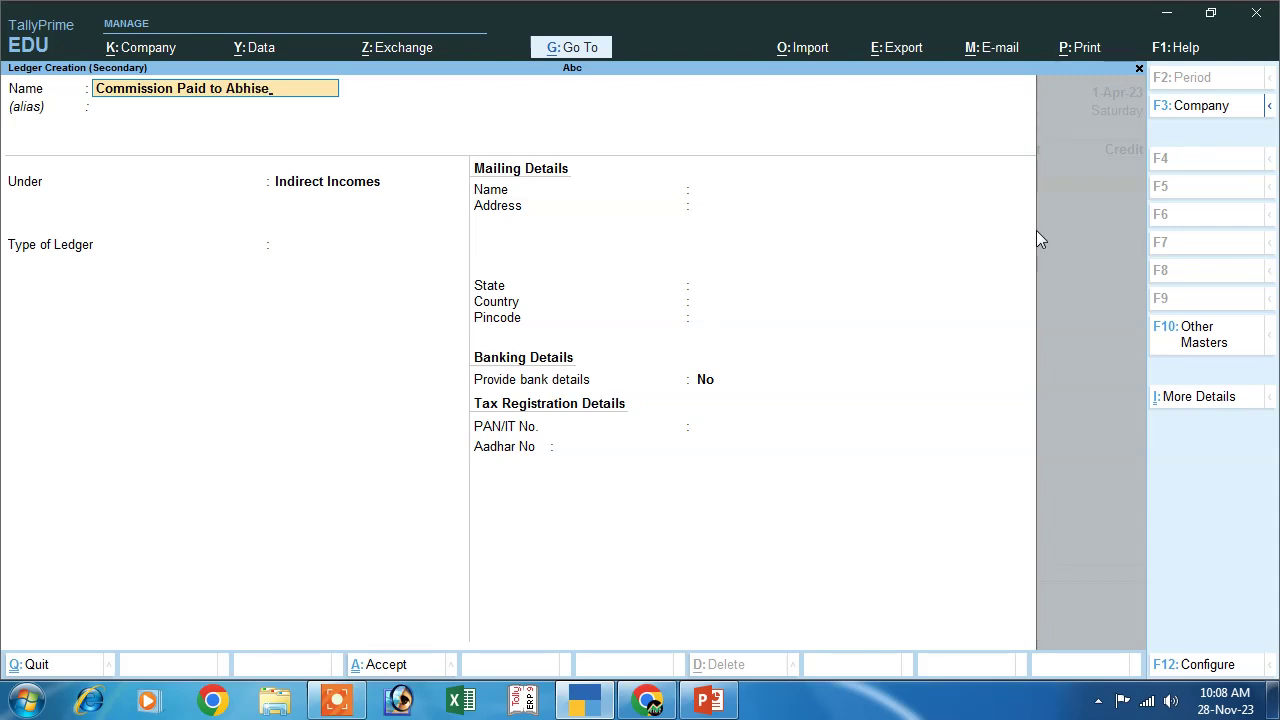
type("k")
key("Return")
key("Return")
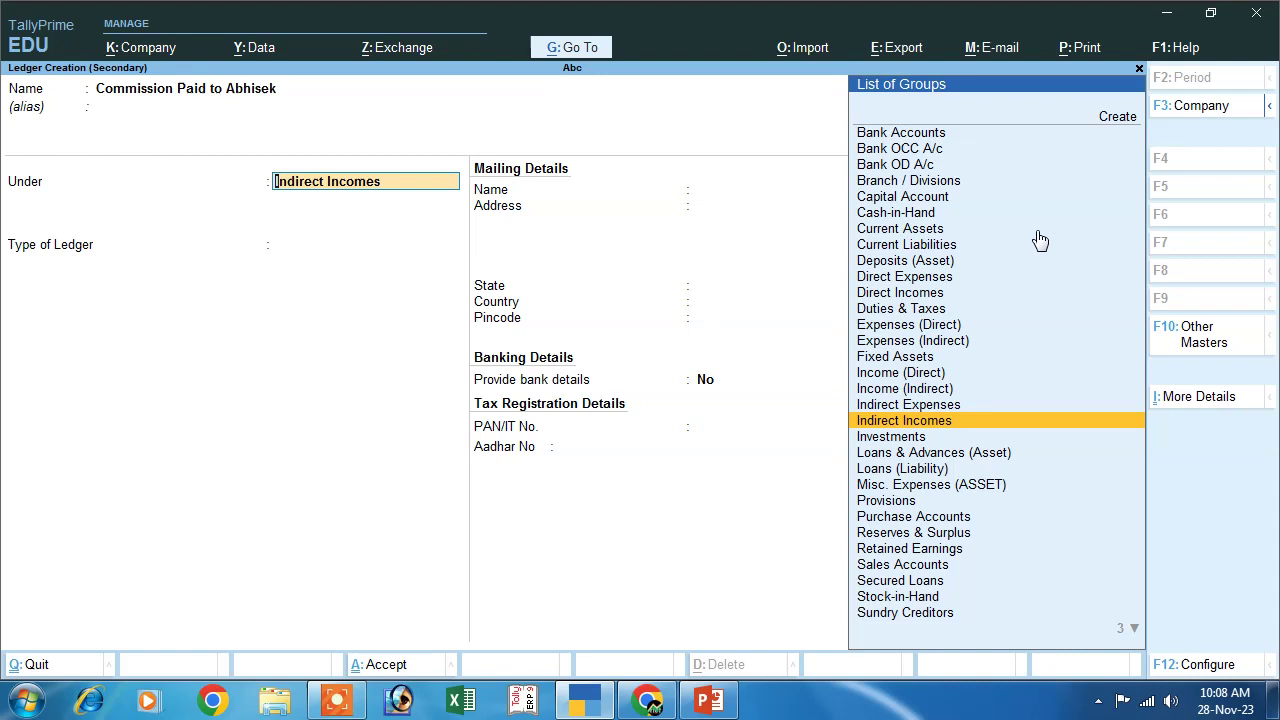
Step: Place the commission-paid ledger under Indirect Expenses and save it
type("I")
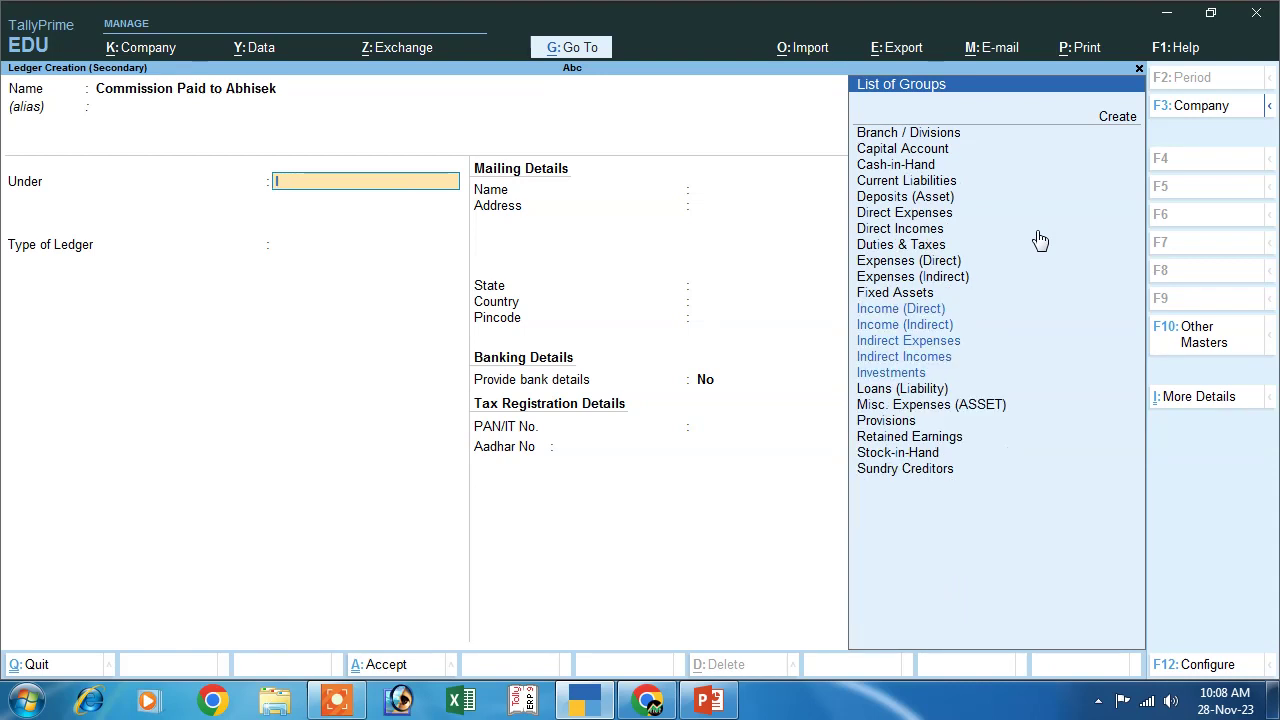
key("Down")
key("Down")
key("Down")
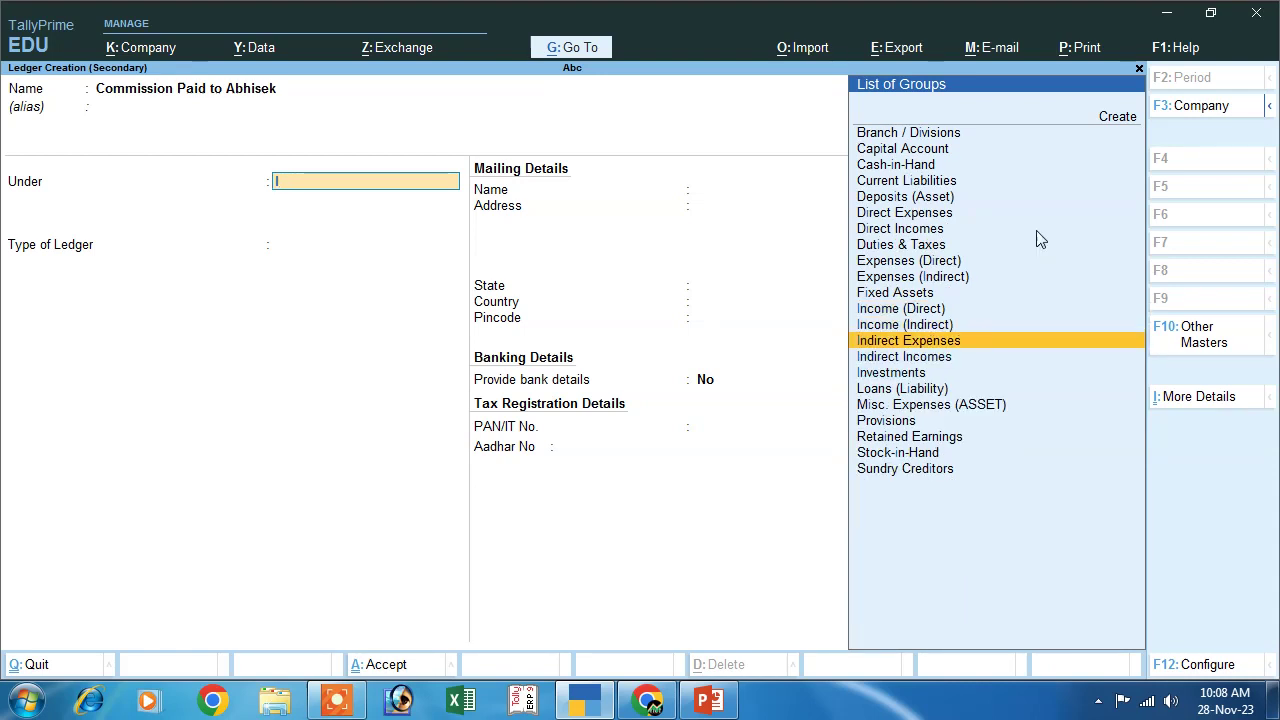
key("Return")
key("Return")
key("ctrl+a")
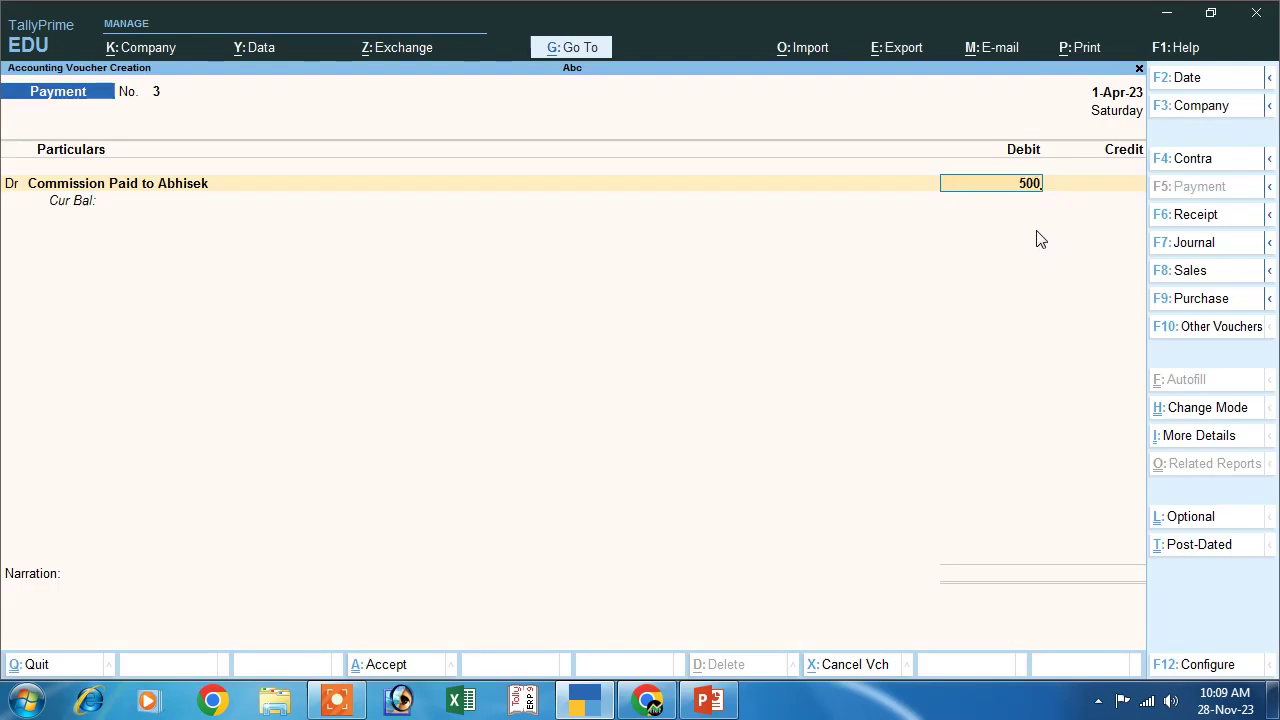
Step: Debit 500 to the commission-paid ledger, credit Cash for the same amount, and save the payment voucher without a narration
type("500")
key("Return")
key("Down")
key("Down")
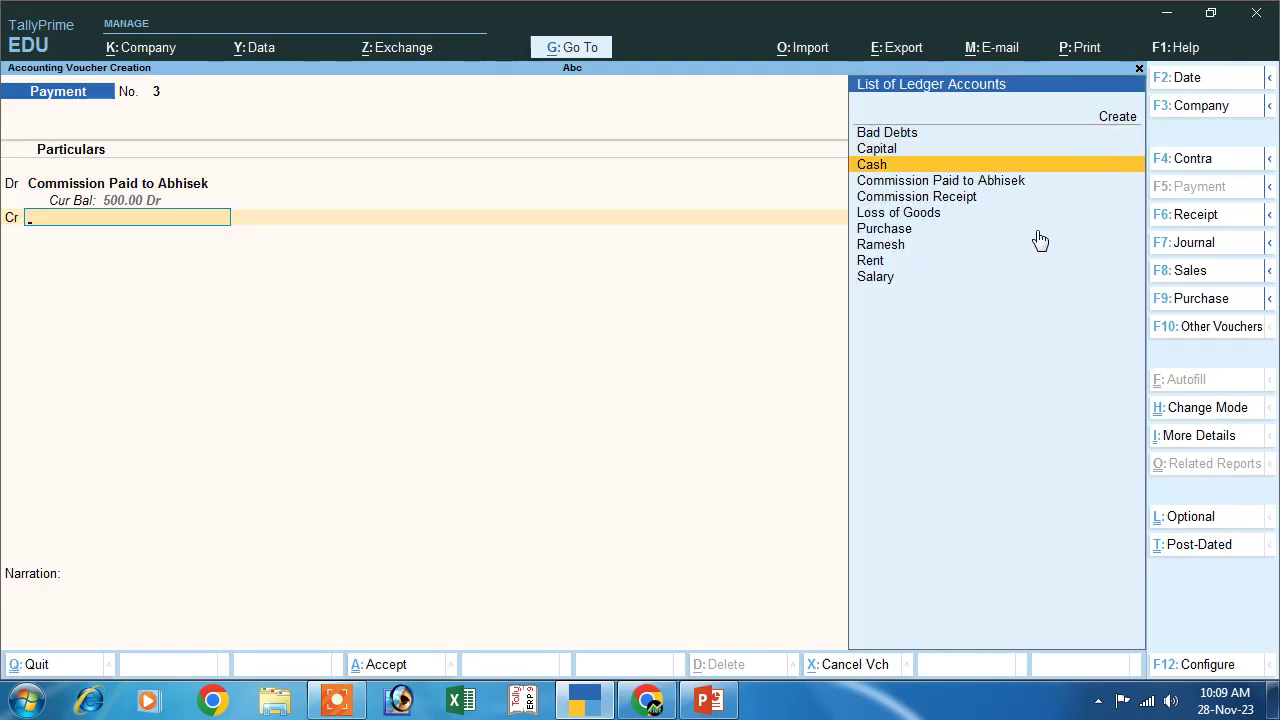
key("Return")
key("Return")
key("Return")
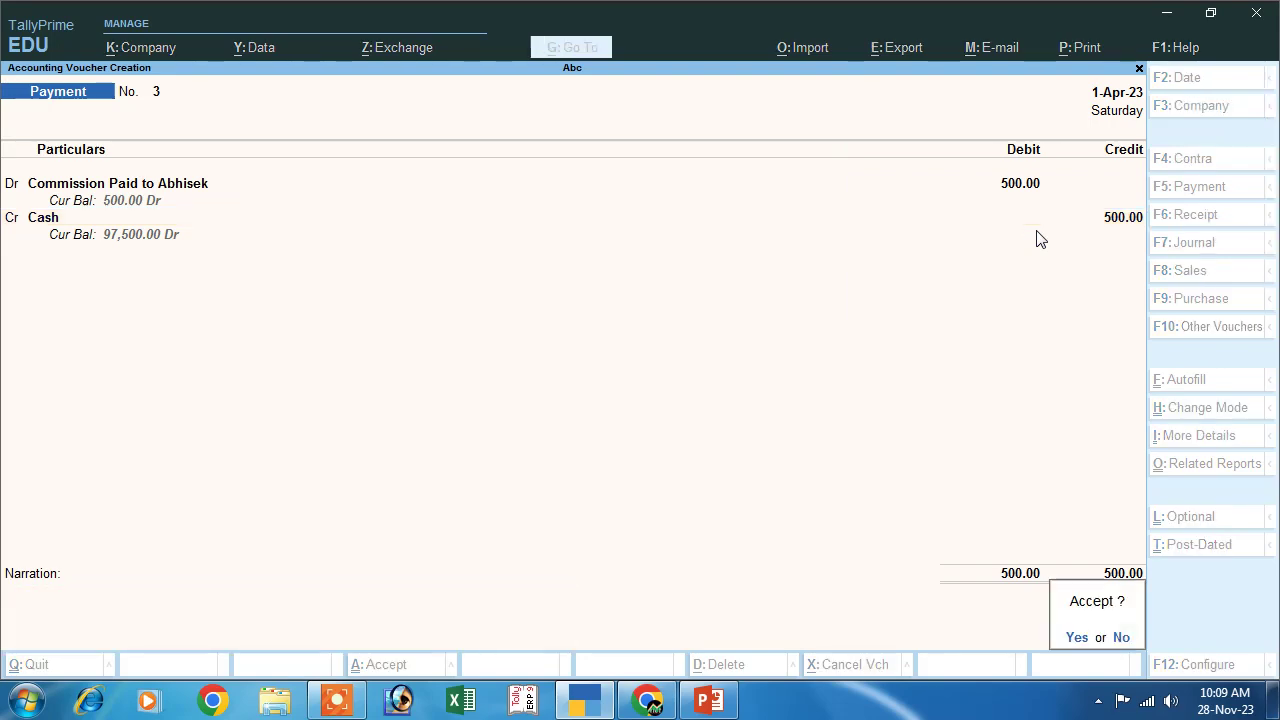
key("Return")
Step: Read the seventh transaction on the PowerPoint slide, then switch the TallyPrime voucher type to Receipt
left_click(709, 700)
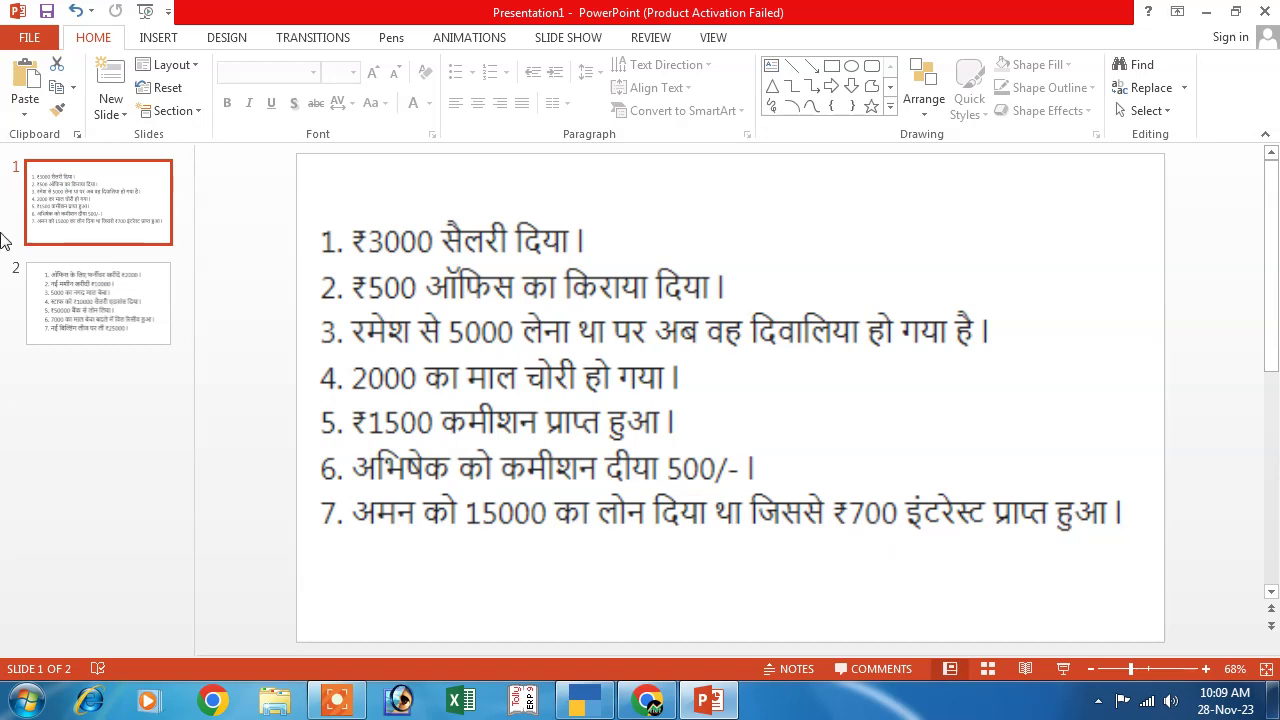
left_click(584, 700)
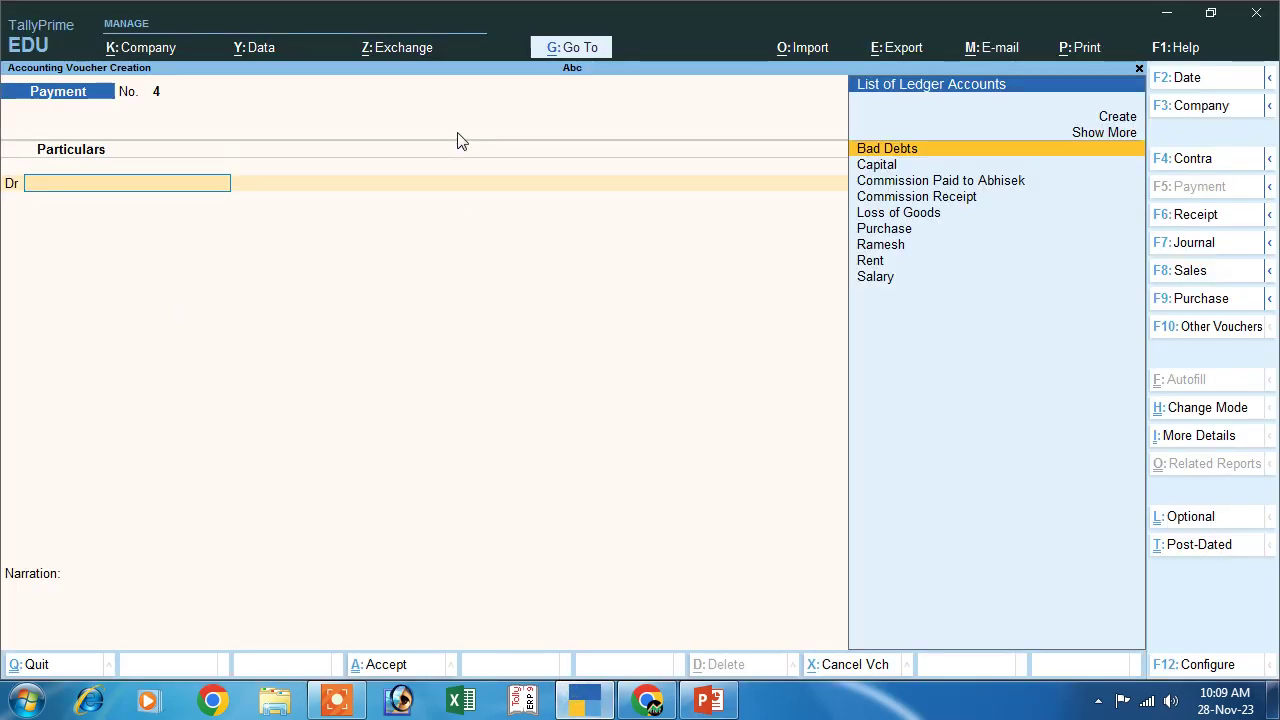
left_click(1165, 218)
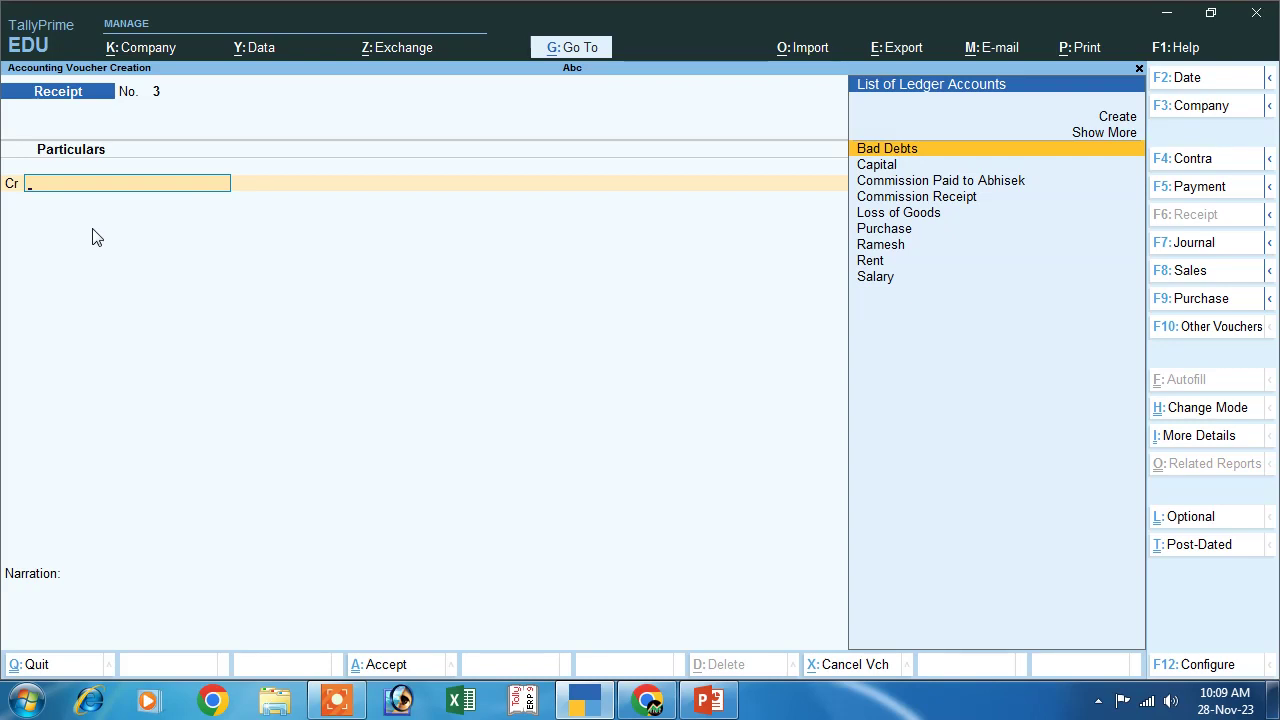
Step: Start a new ledger named Interest Receipt for the receipt voucher's credit entry, leaving the alias blank
left_click(1112, 117)
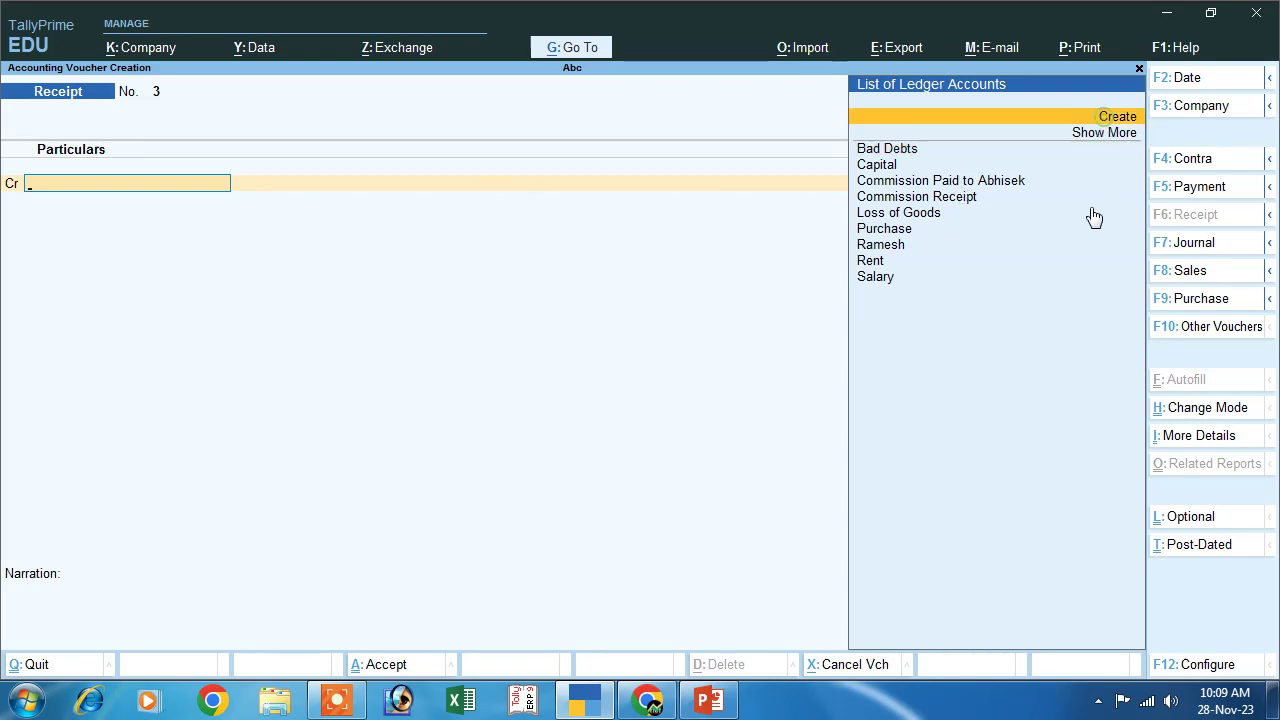
type("Inte")
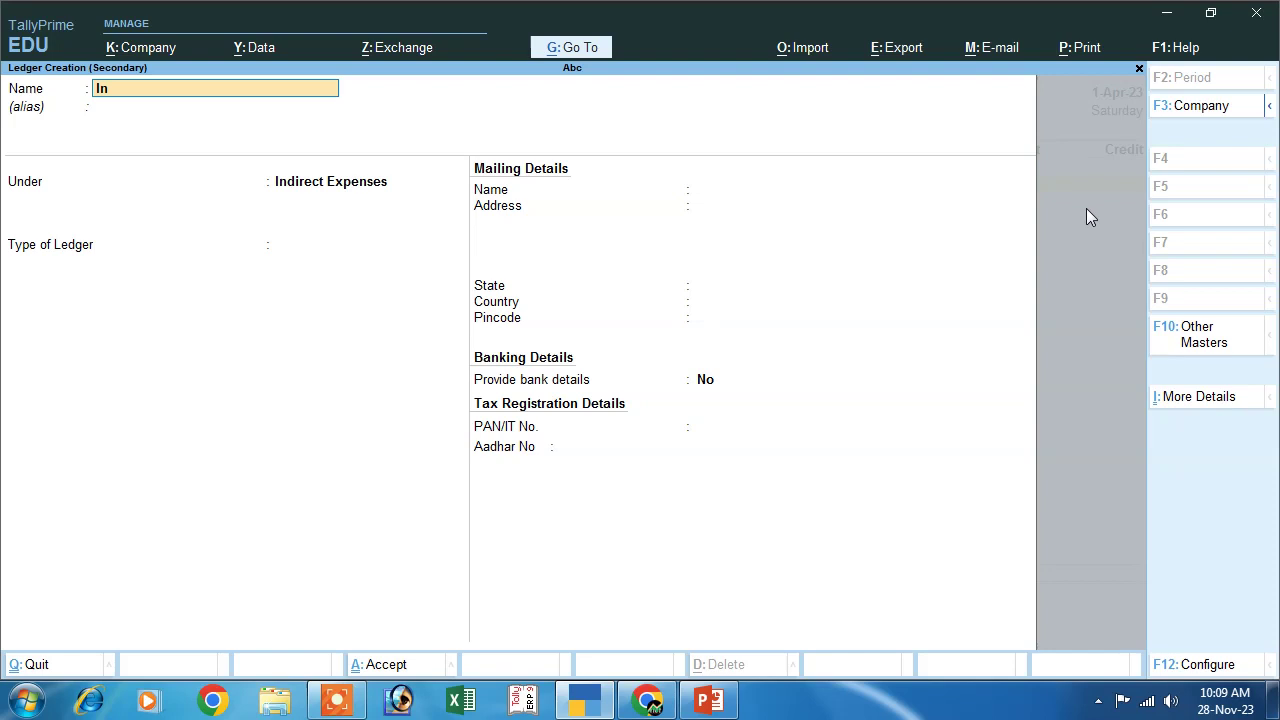
type("res Eceipt")
key("Return")
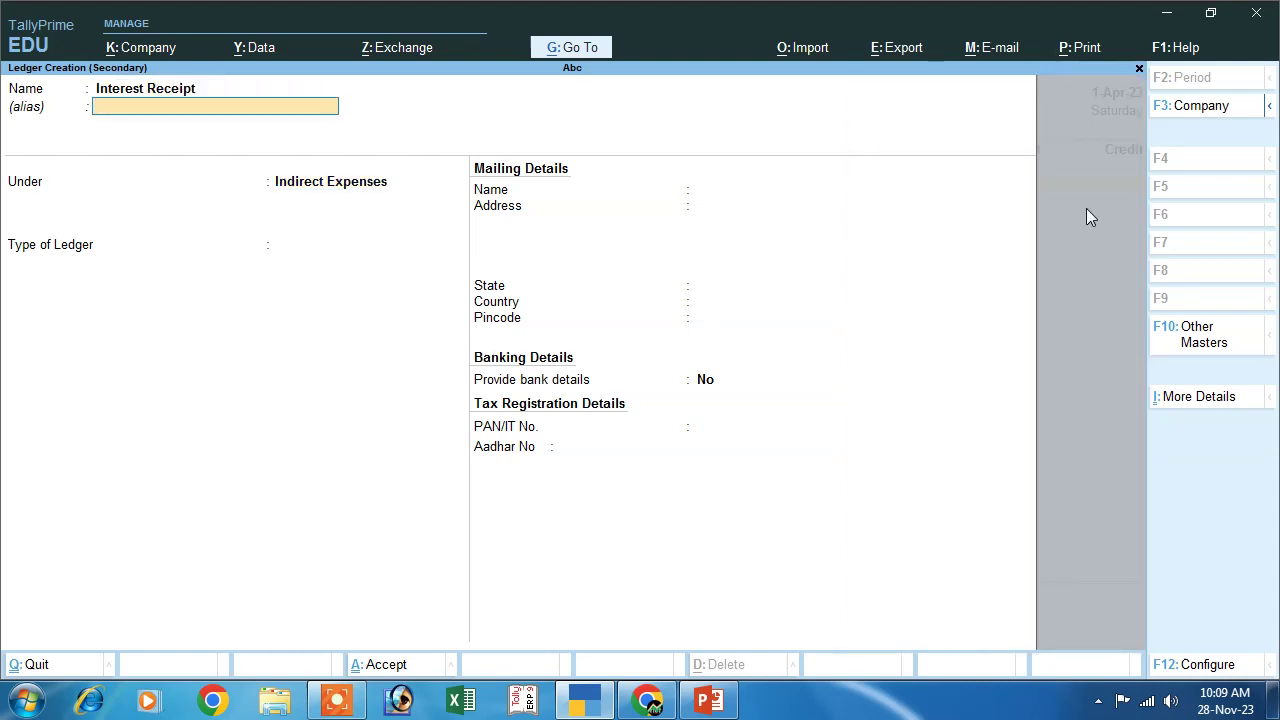
key("Return")
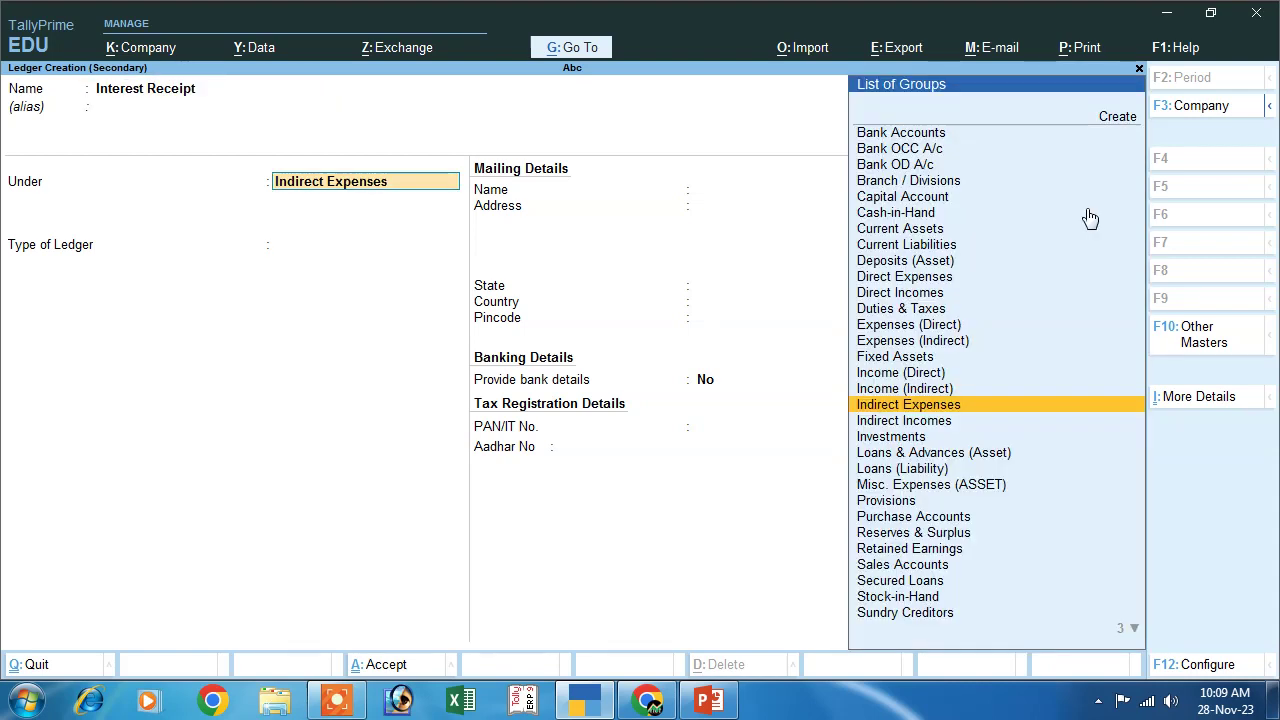
Step: Place the Interest Receipt ledger under Indirect Incomes and save it with the remaining details left at their defaults
type("I")
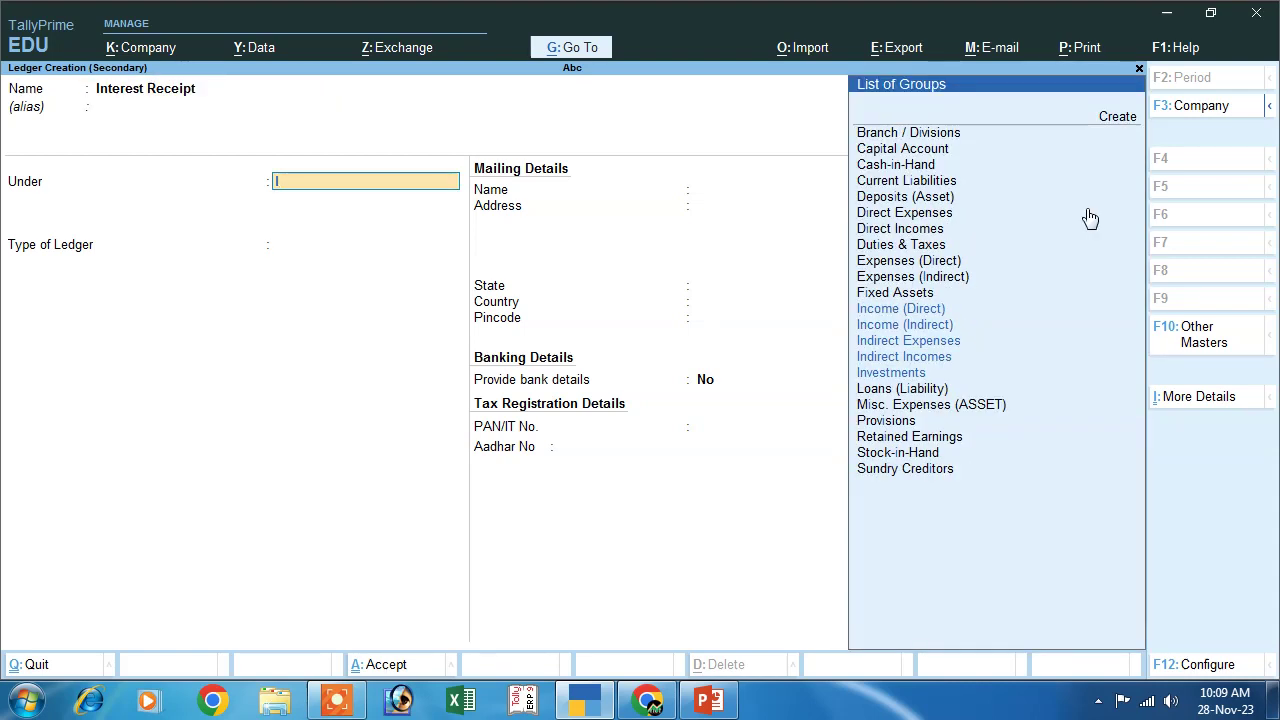
key("Down")
key("Down")
key("Down")
key("Down")
key("Return")
key("Return")
key("Return")
key("Return")
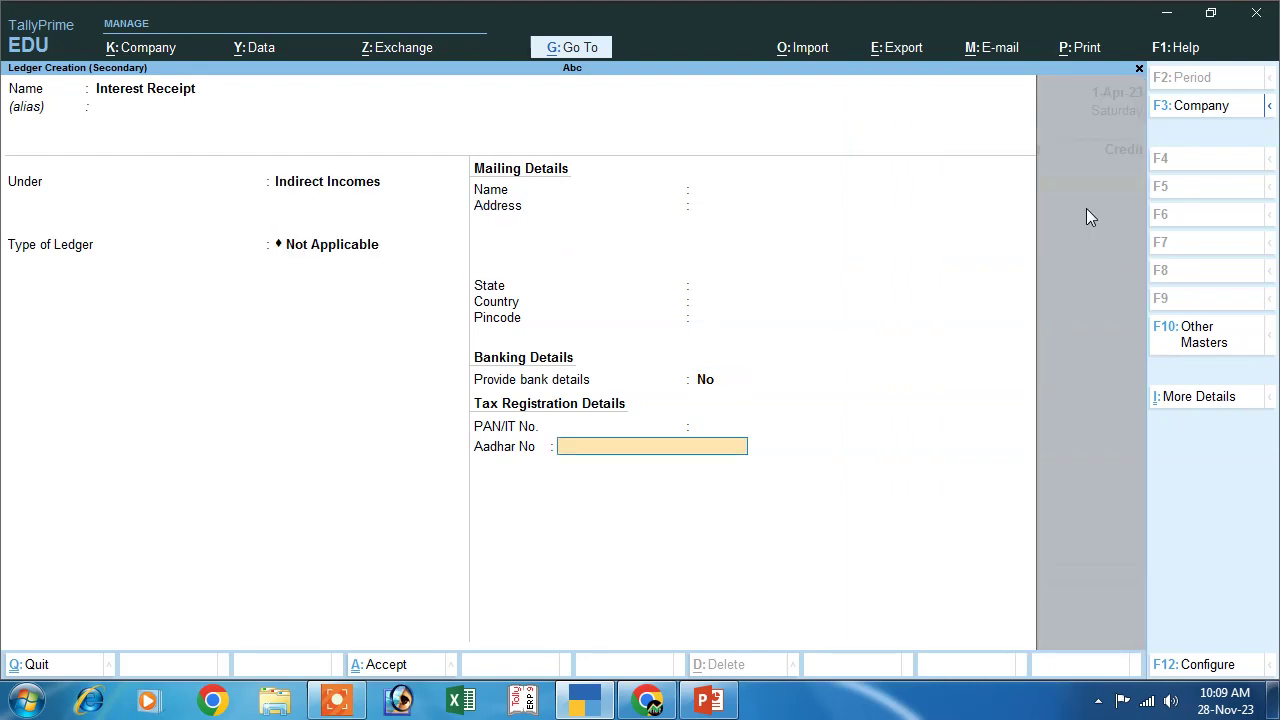
key("Return")
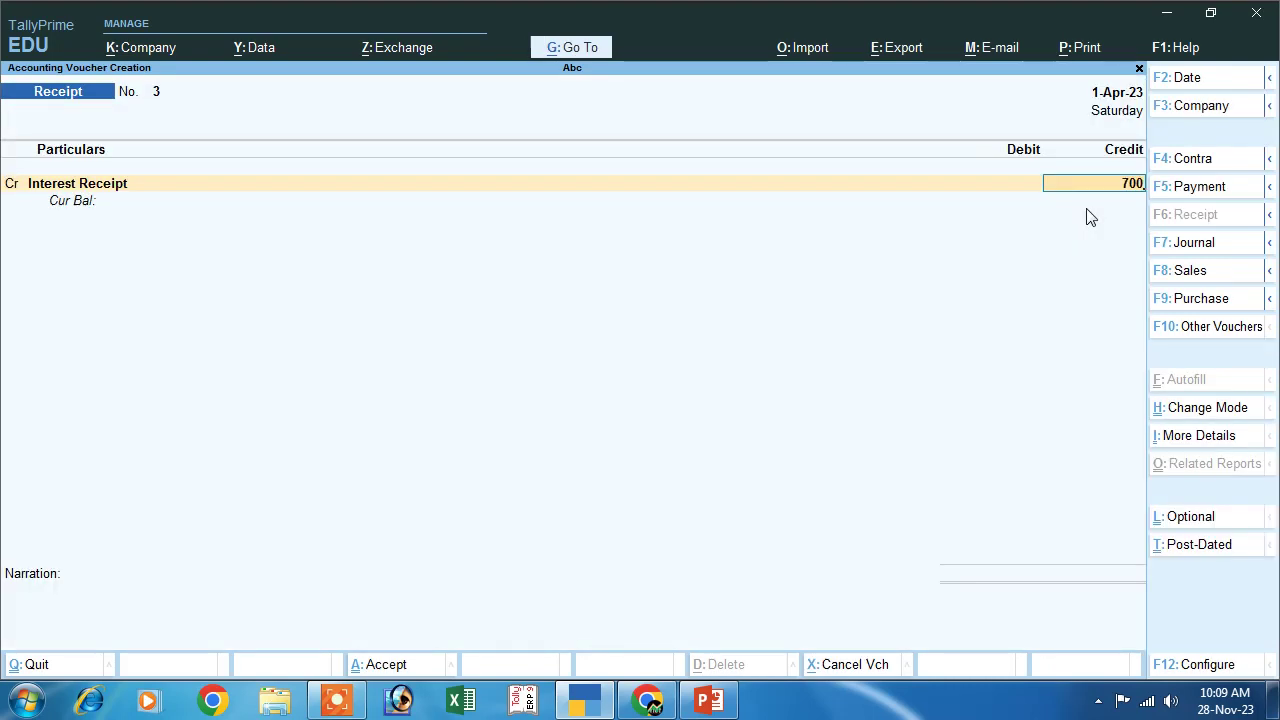
Step: Credit 700 to Interest Receipt, debit Cash for the same amount, and save the receipt voucher without a narration
type("700")
key("Return")
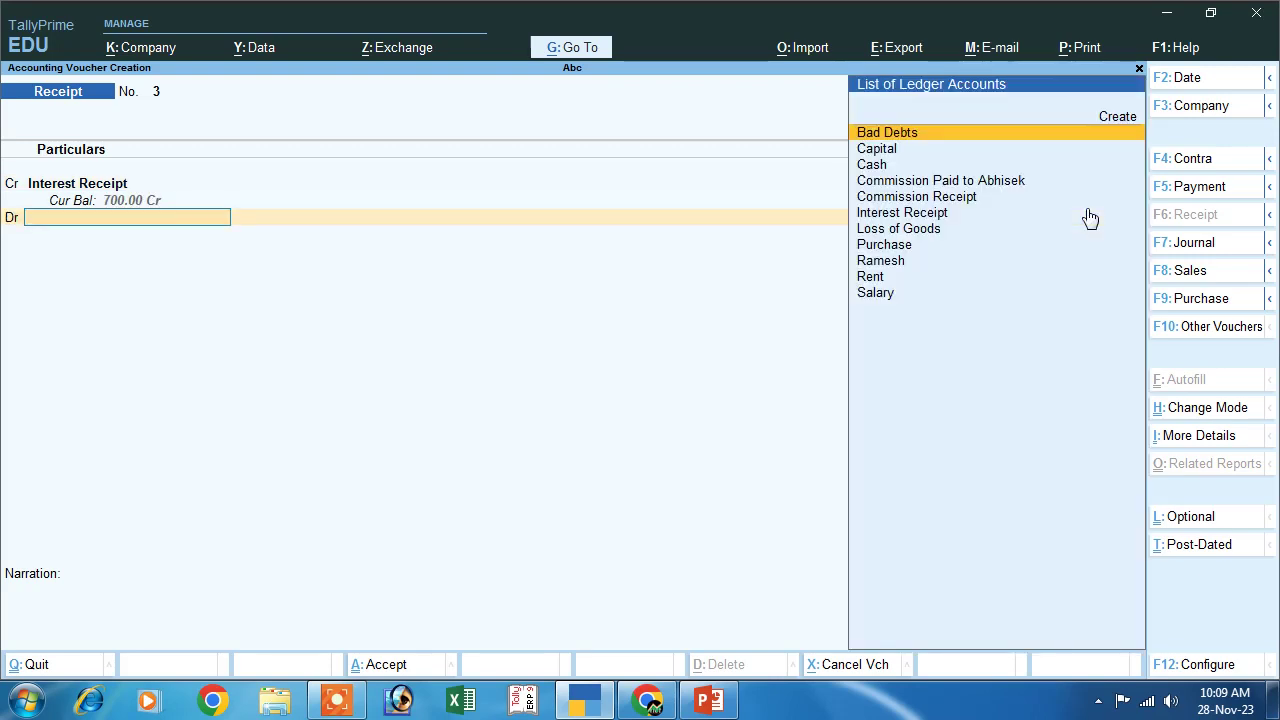
key("Down")
key("Down")
key("Return")
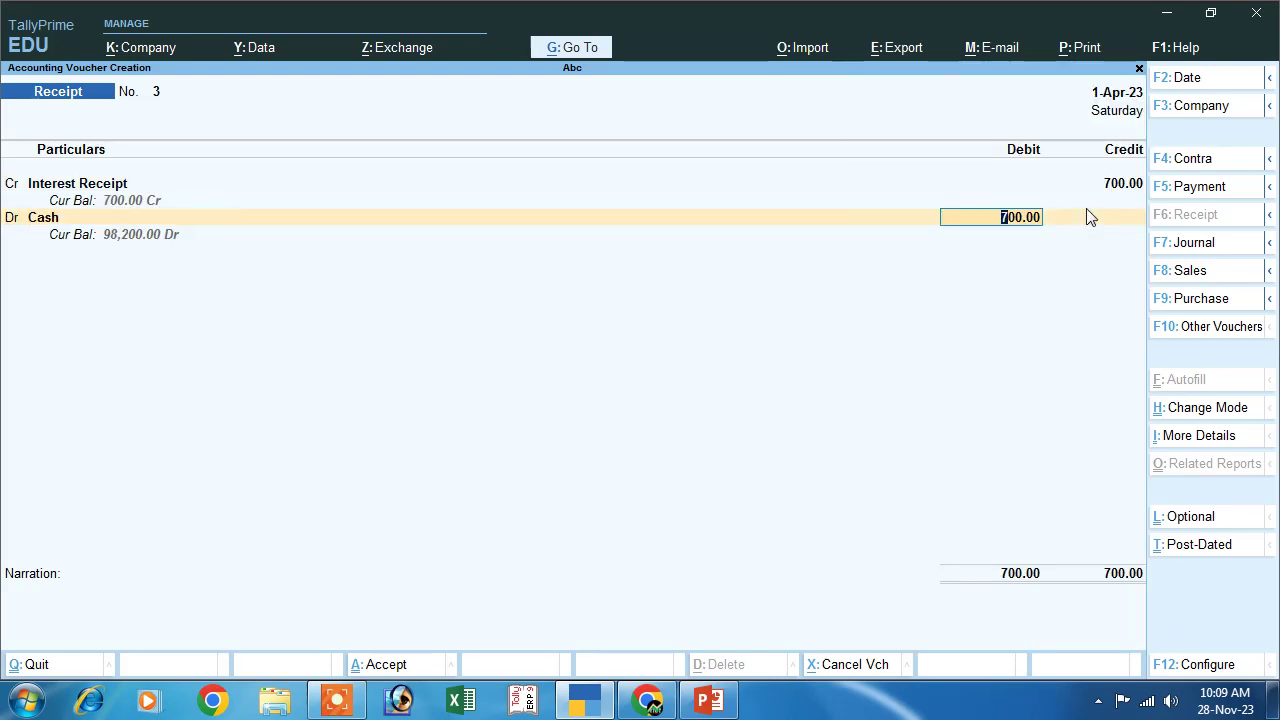
key("Return")
key("Return")
key("Return")
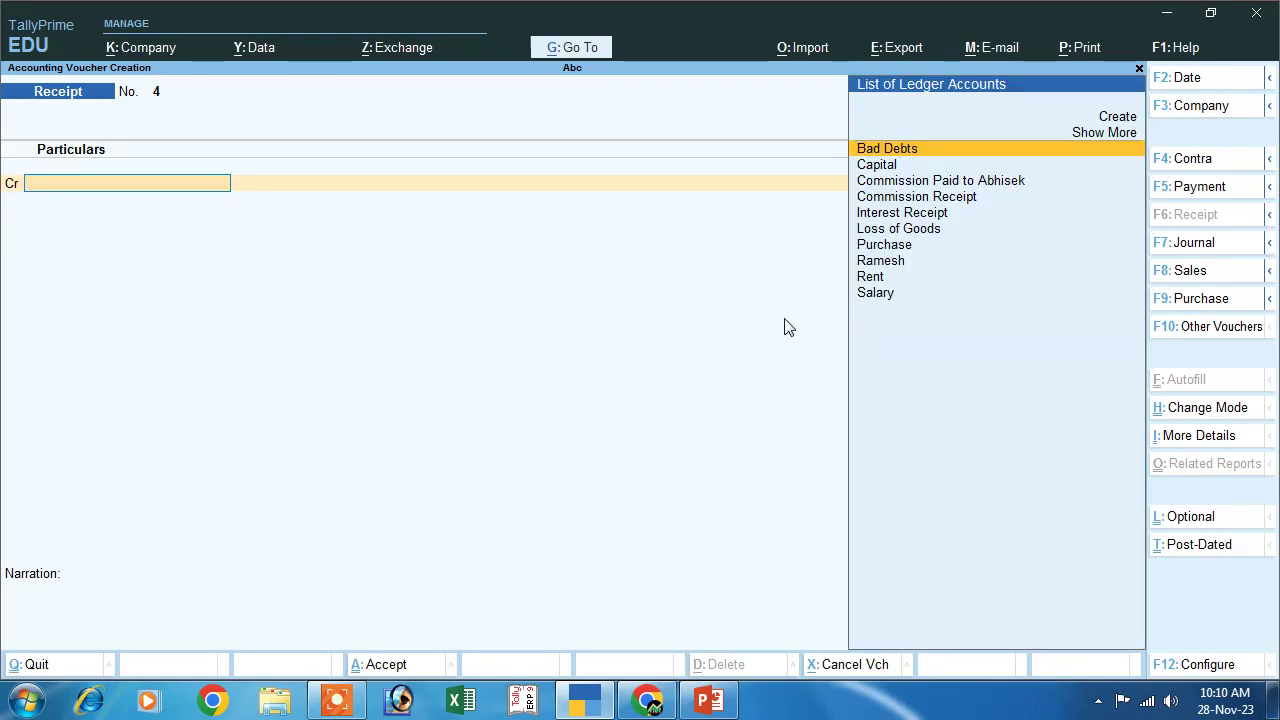